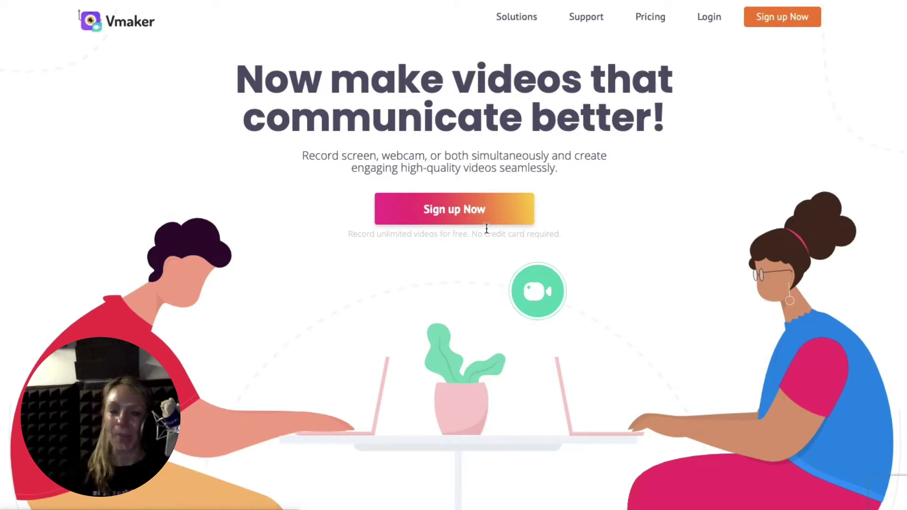
Step: Sign up for a Vmaker account with a name, email and password, accepting the terms
text(barbara)
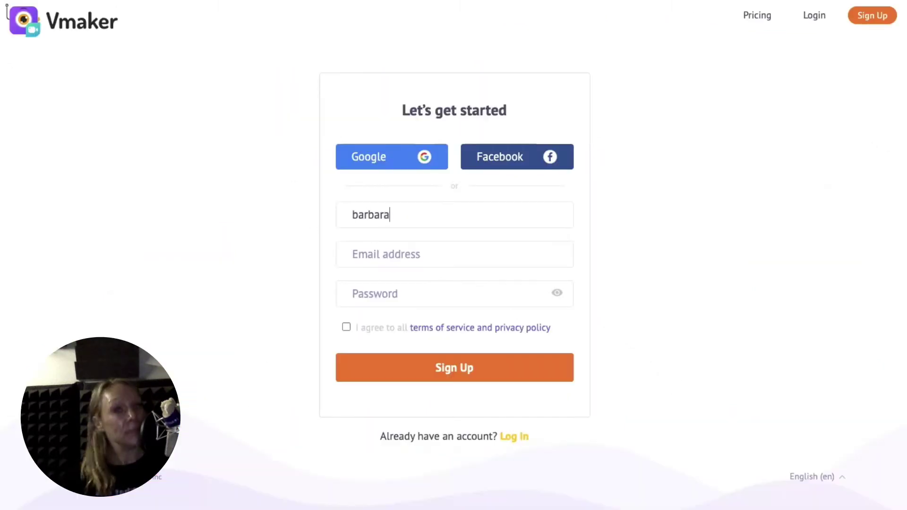
key(Tab)
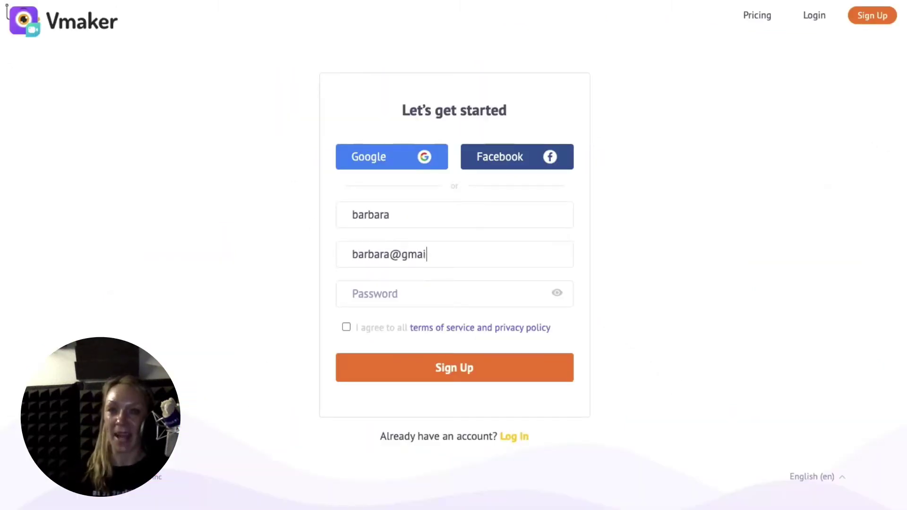
click(397, 288)
text(barbara)
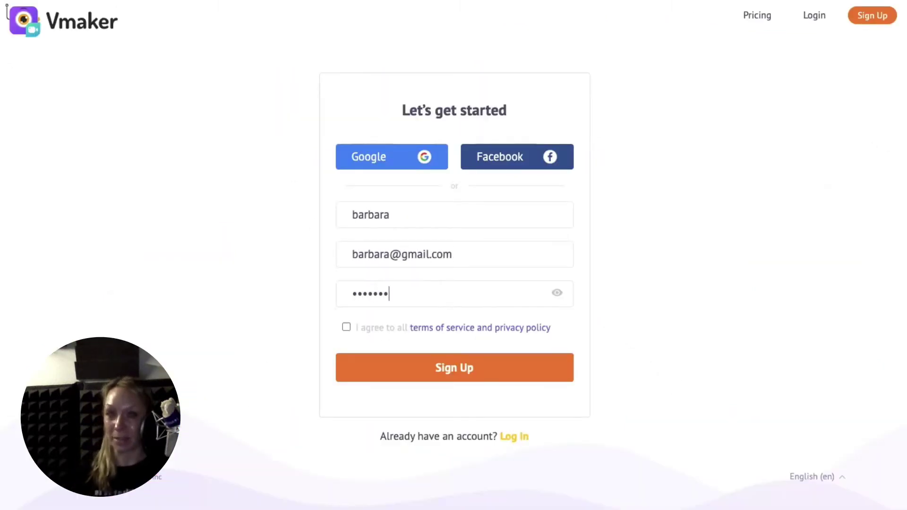
click(347, 328)
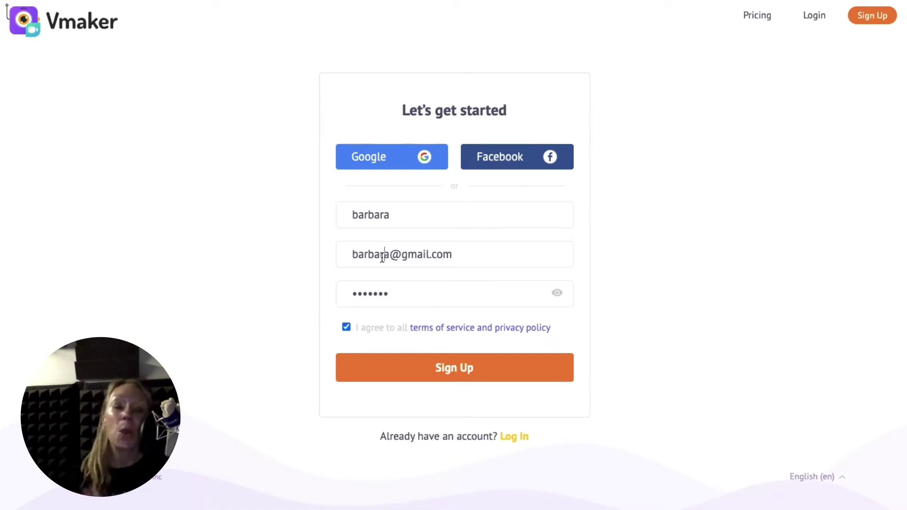
click(404, 371)
Step: Sign in to Vmaker with the account email and password
click(805, 24)
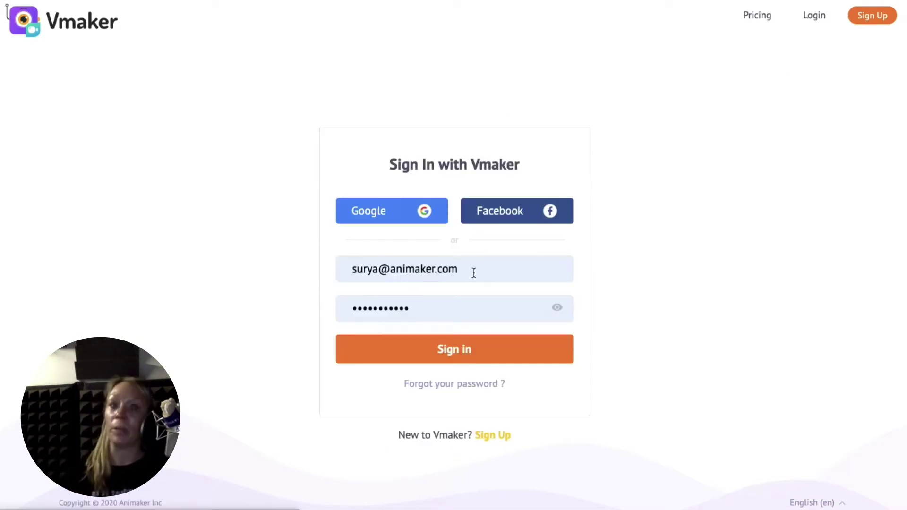
triple_click(472, 270)
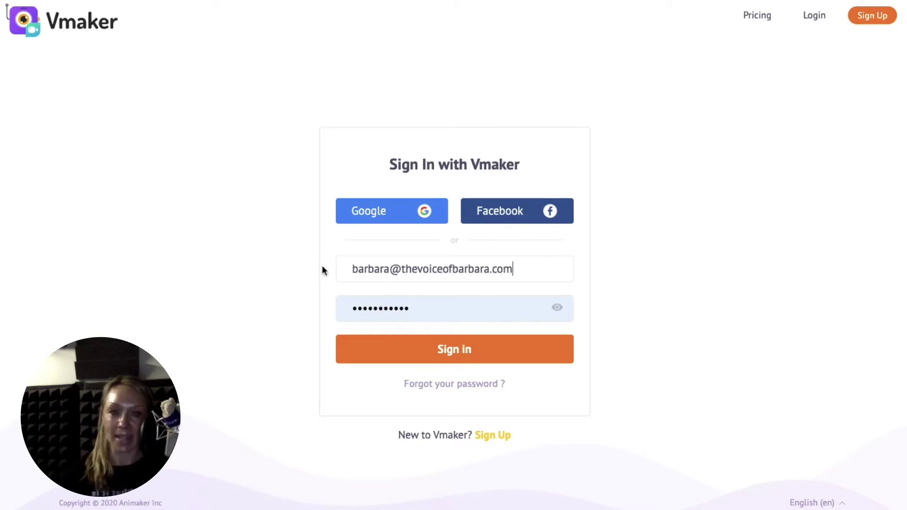
key(Tab)
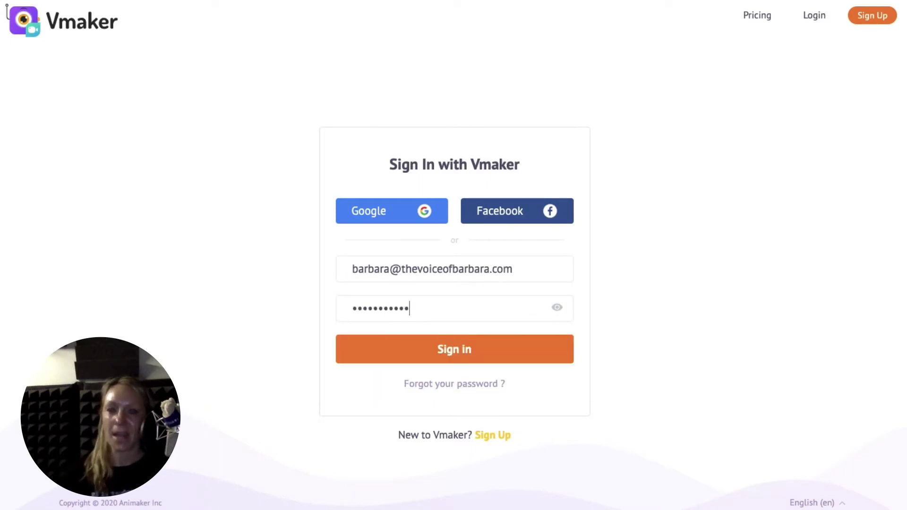
click(356, 354)
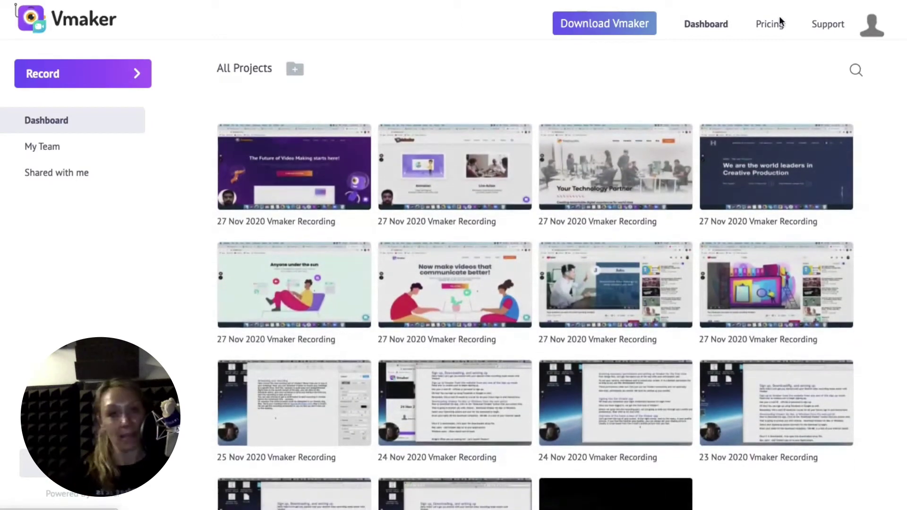
Step: Download the Mac version of Vmaker from the website's download options
click(623, 26)
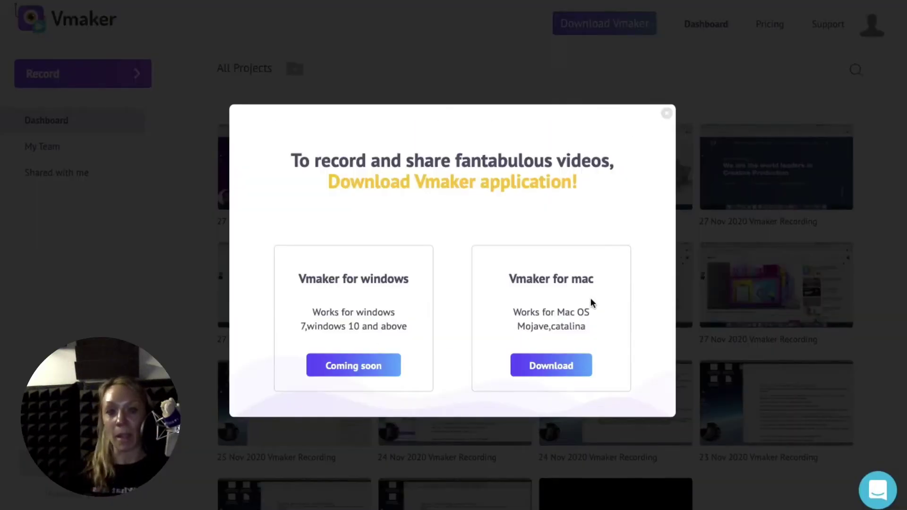
click(540, 368)
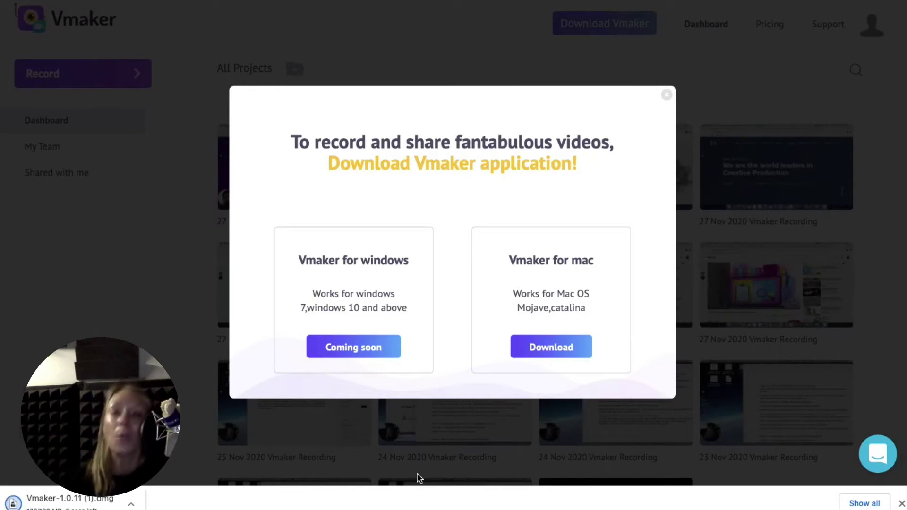
Step: Install Vmaker into Applications from the disk image and launch it via Spotlight ('vm')
click(70, 504)
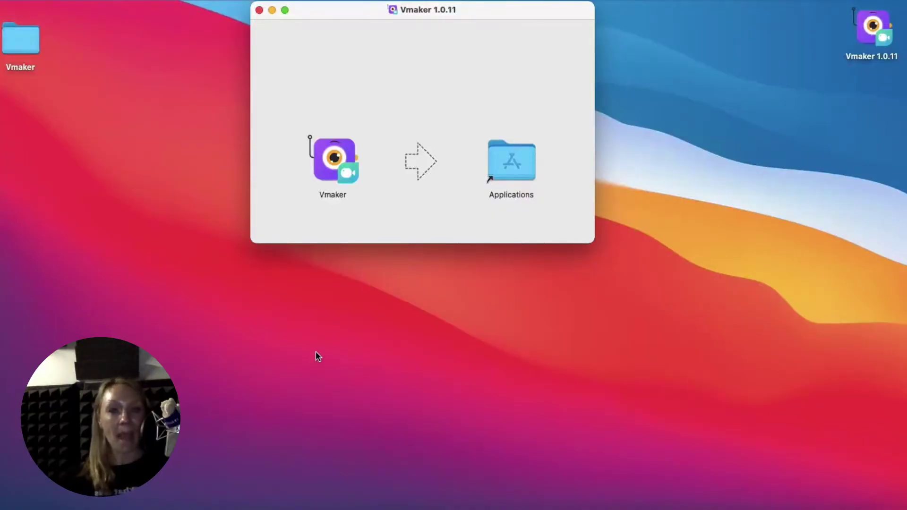
drag(329, 170, 501, 167)
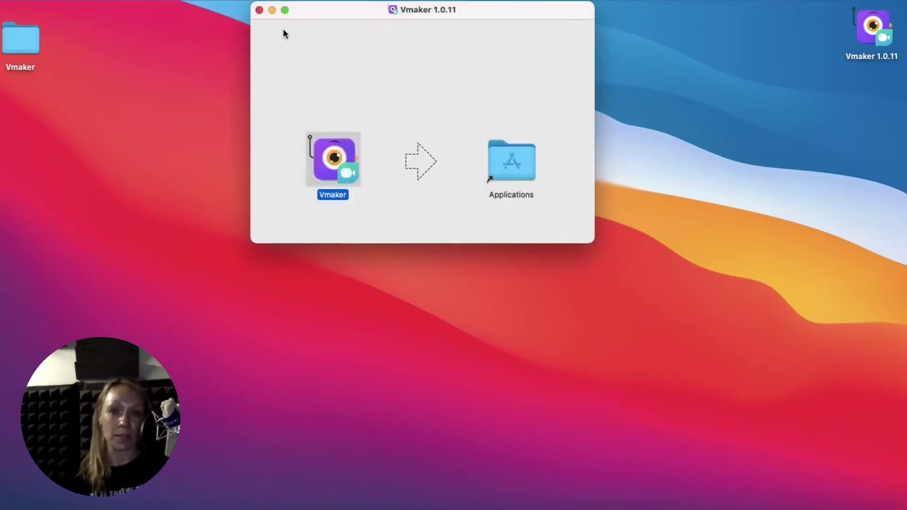
click(259, 10)
key(super+space)
text(vm)
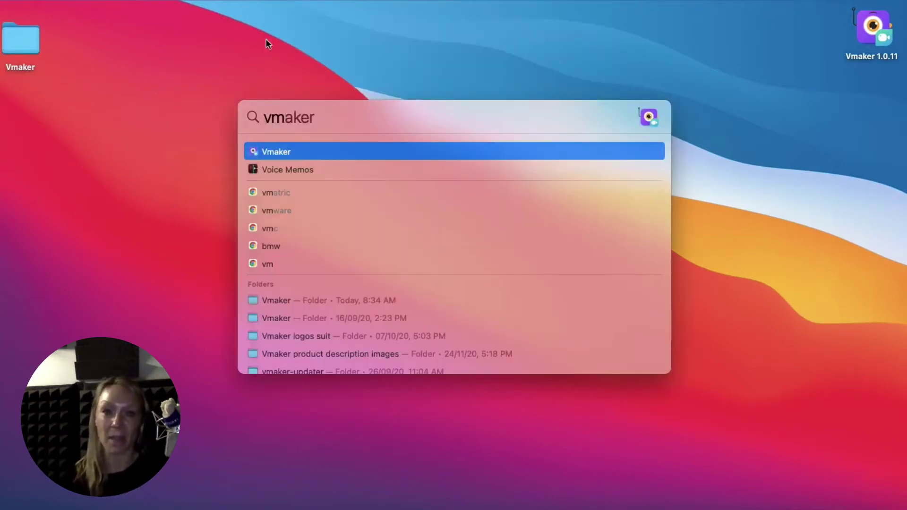
key(Return)
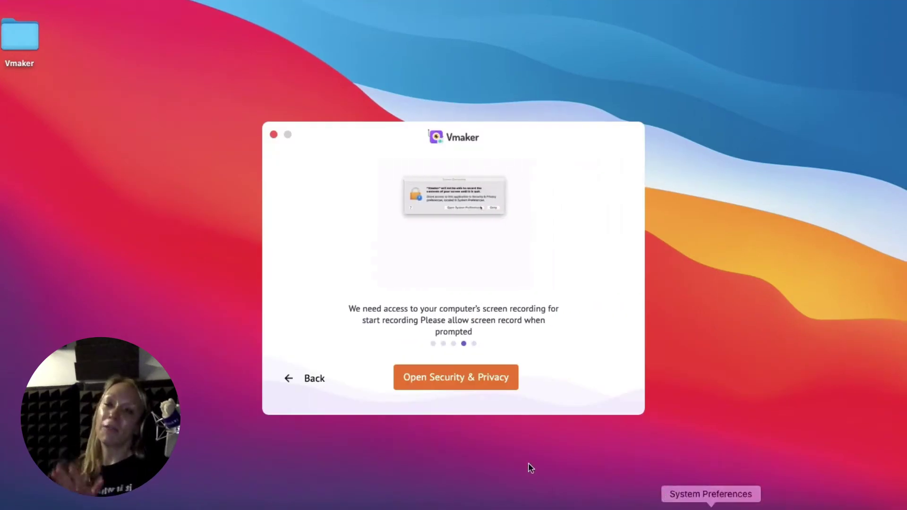
Step: In Security & Privacy, review the Camera, Microphone and Screen Recording privacy lists
click(474, 378)
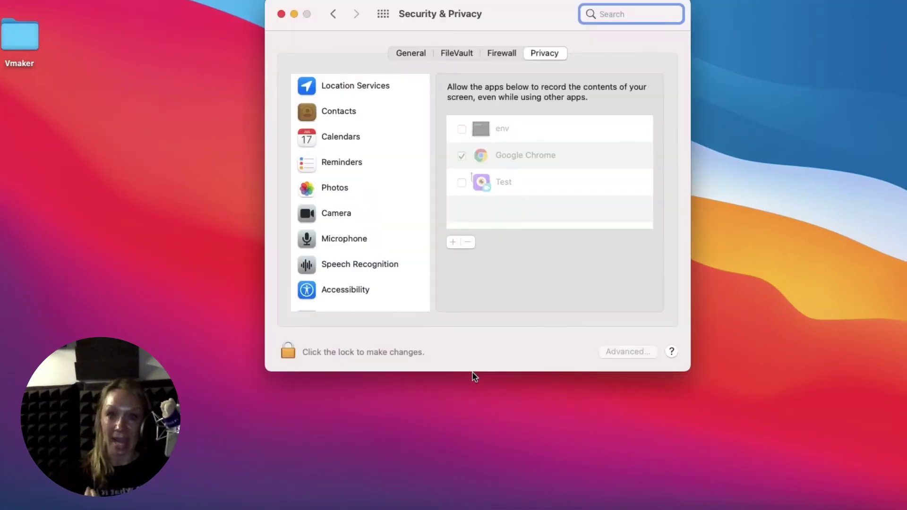
click(346, 213)
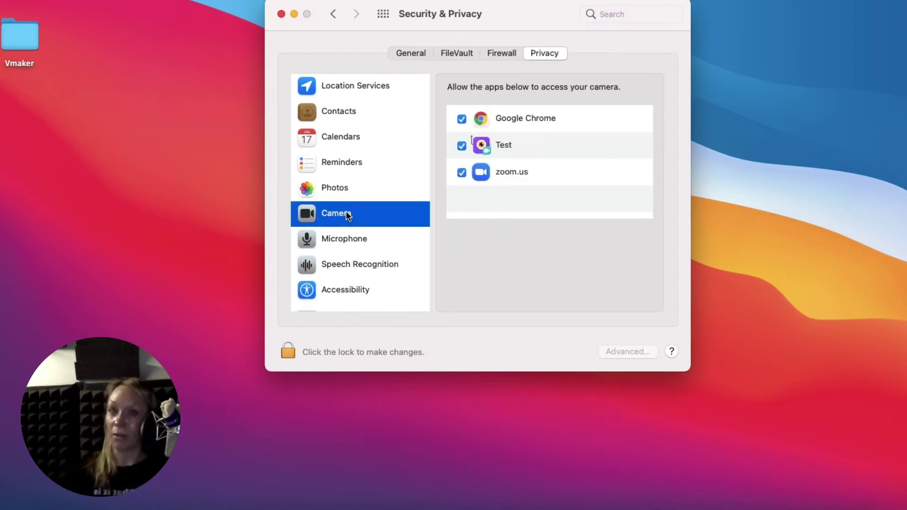
scroll(347, 212, down, 3)
click(334, 155)
scroll(337, 194, down, 3)
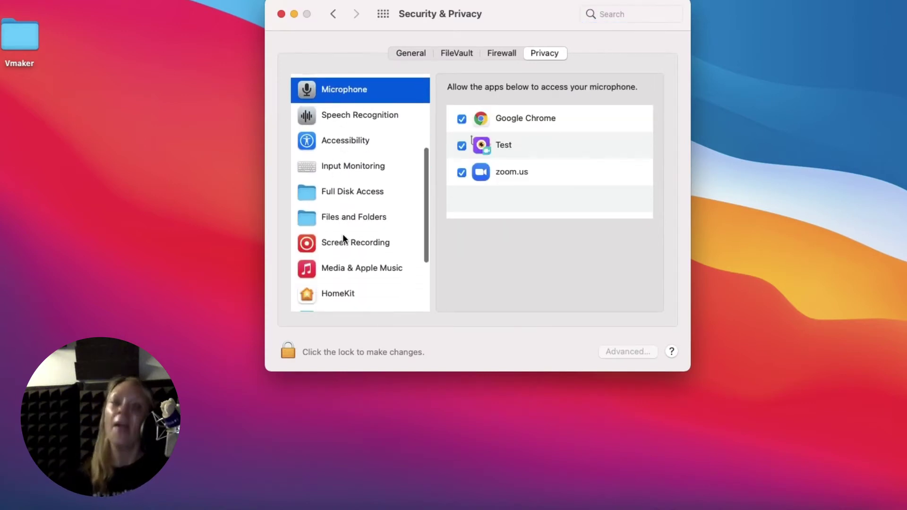
click(342, 241)
Step: Unlock with the admin password, allow Vmaker screen recording, relaunch Vmaker, and relock the settings
click(288, 351)
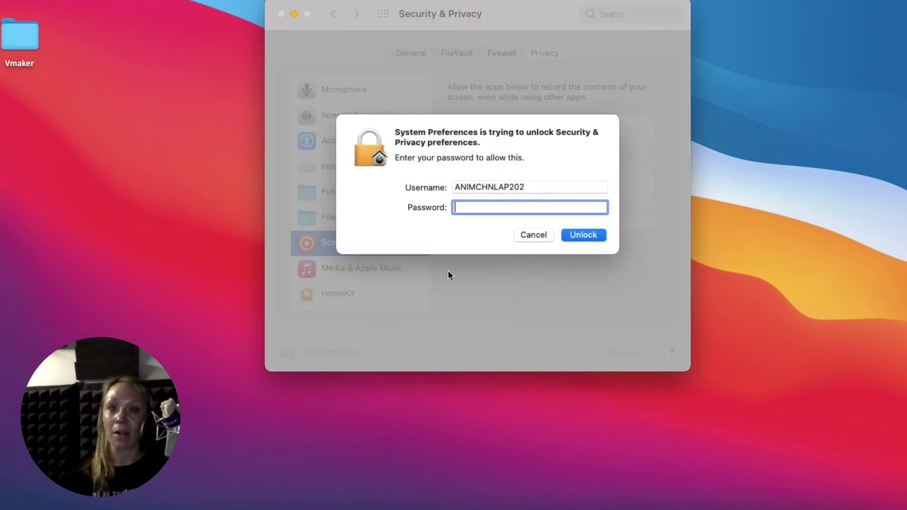
text(•••••••••)
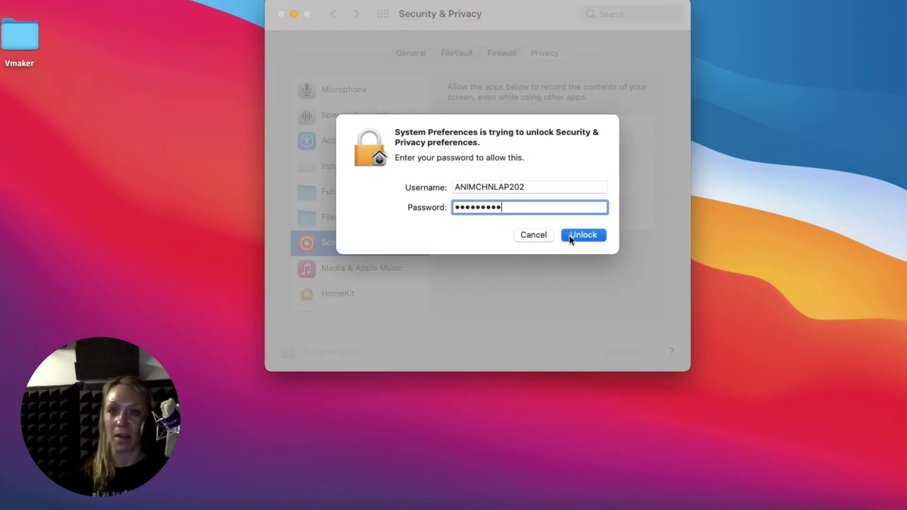
click(569, 234)
click(460, 182)
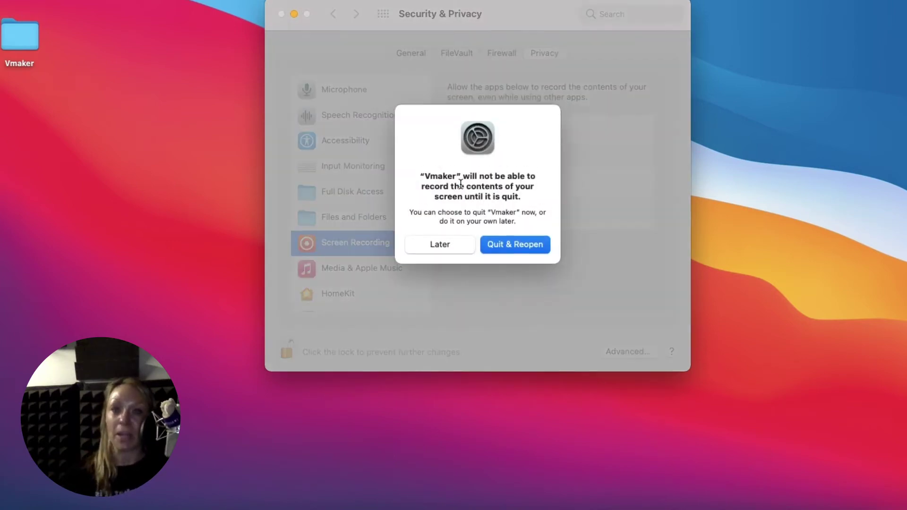
click(502, 244)
click(288, 352)
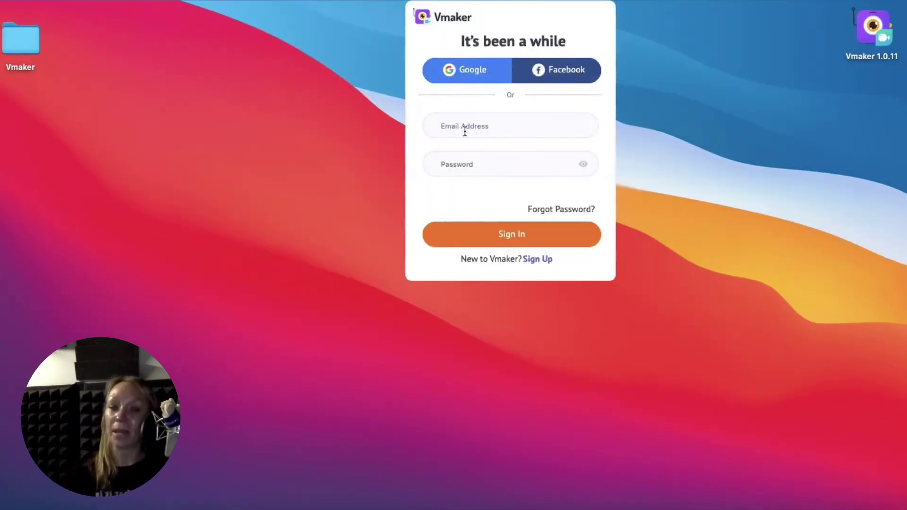
Step: Sign in to the desktop app with the account email and password, then show the workspace list
click(465, 129)
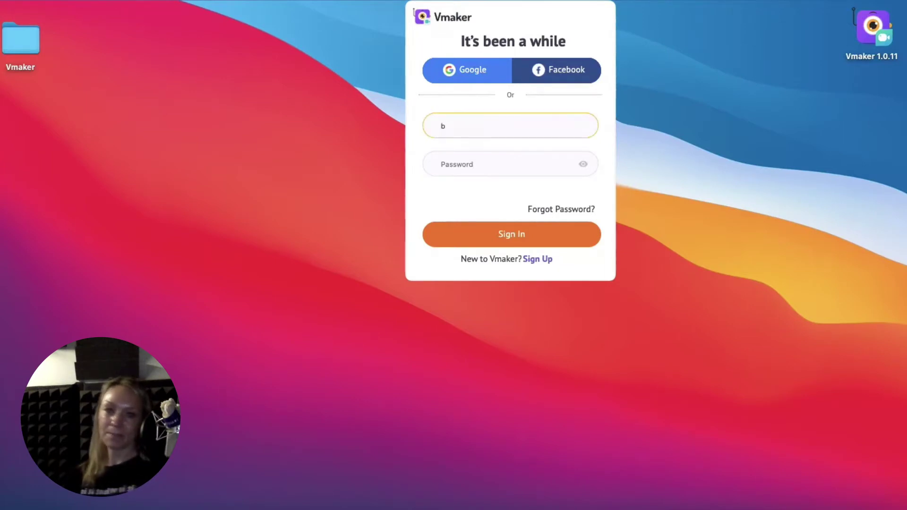
key(Tab)
text(•••••••••••)
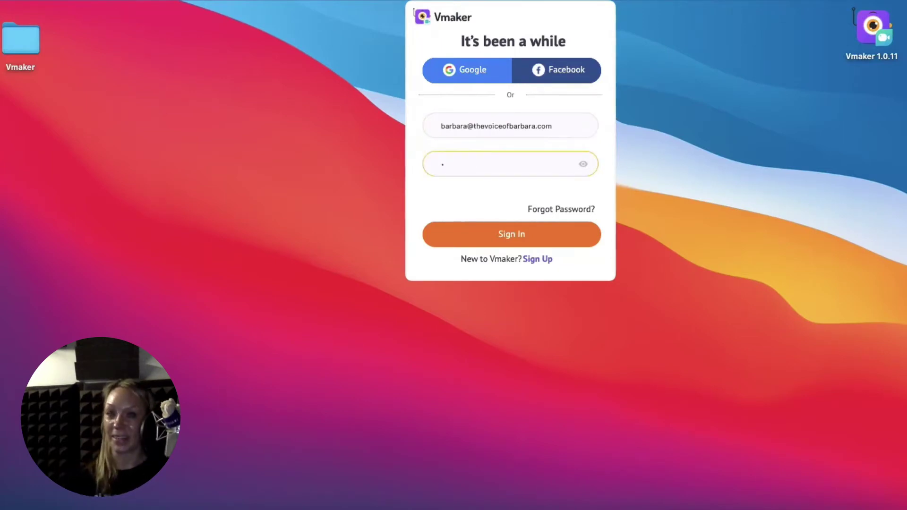
click(525, 236)
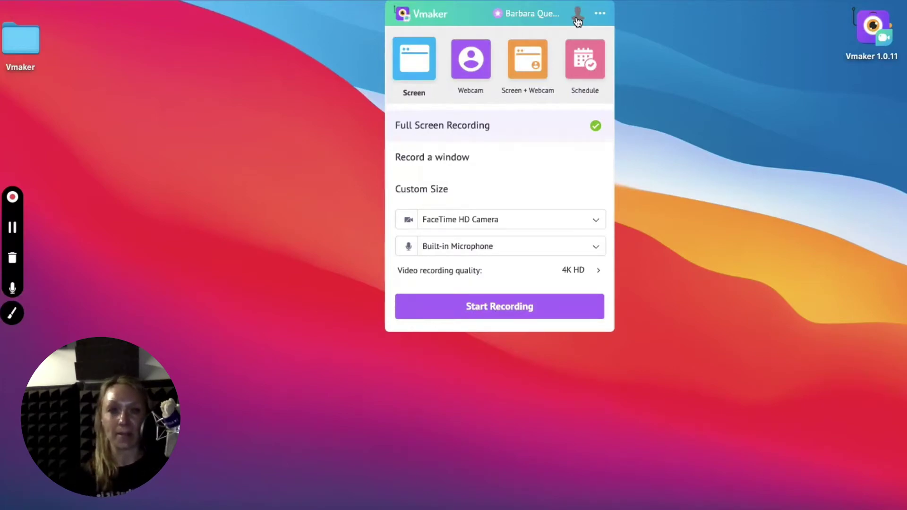
click(537, 22)
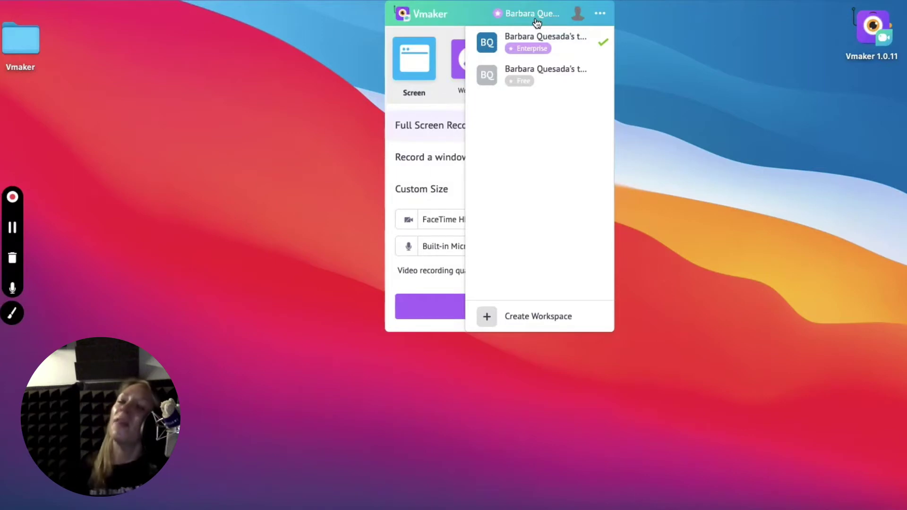
Step: Close the workspace list, leaving Enterprise active, and open the account menu
click(537, 21)
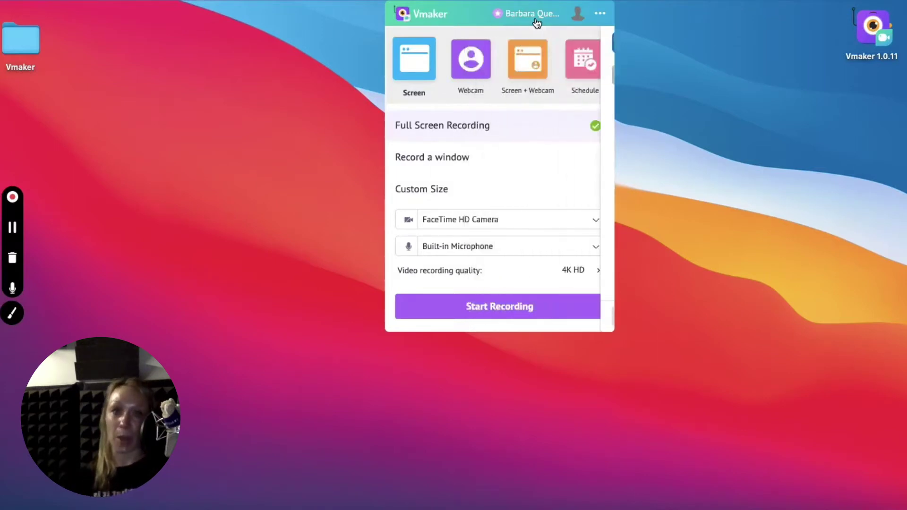
click(600, 15)
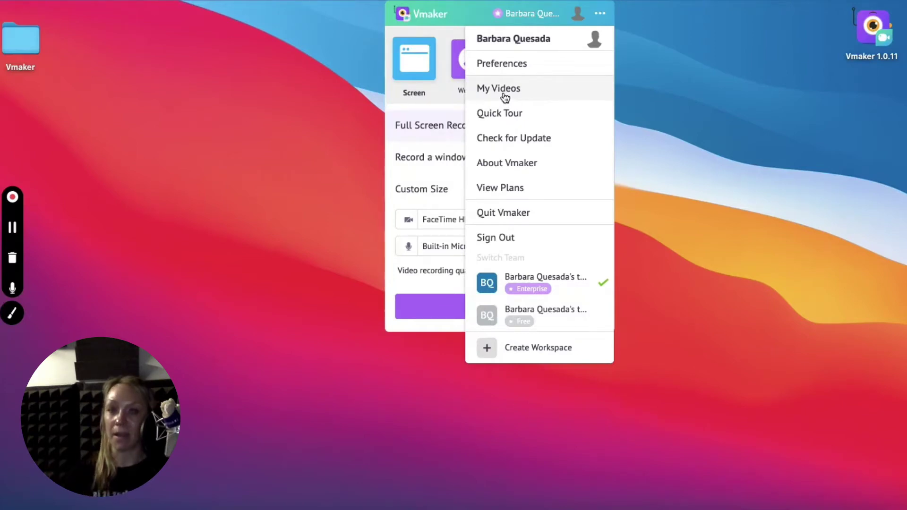
Step: Briefly open preferences, return to the recorder panel, and look over the camera choices
click(504, 67)
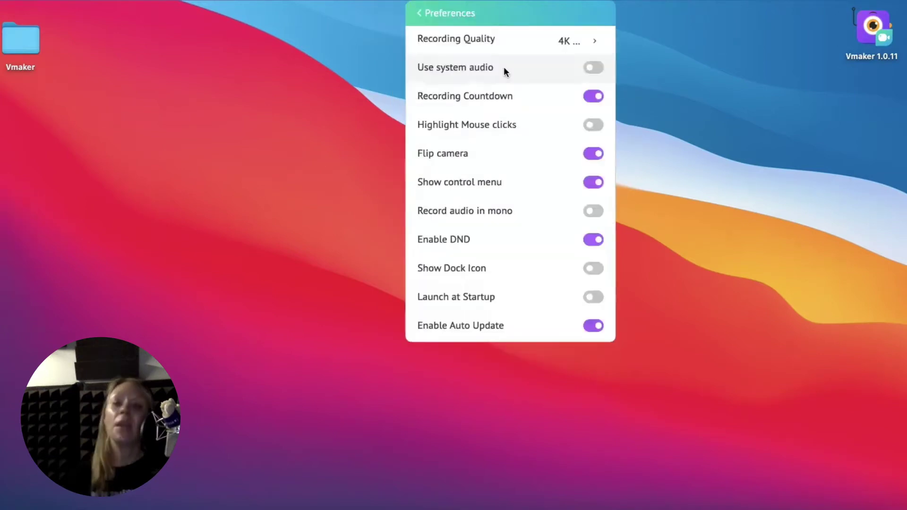
click(424, 15)
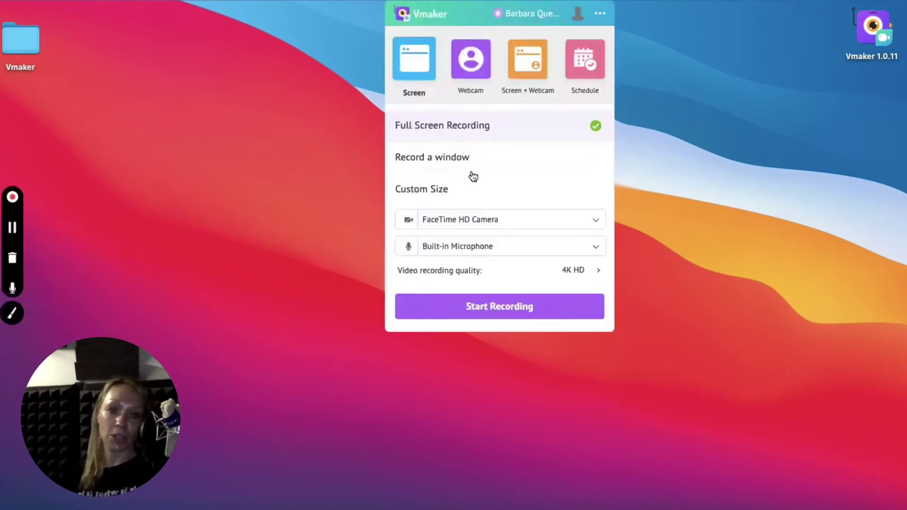
click(489, 219)
click(488, 219)
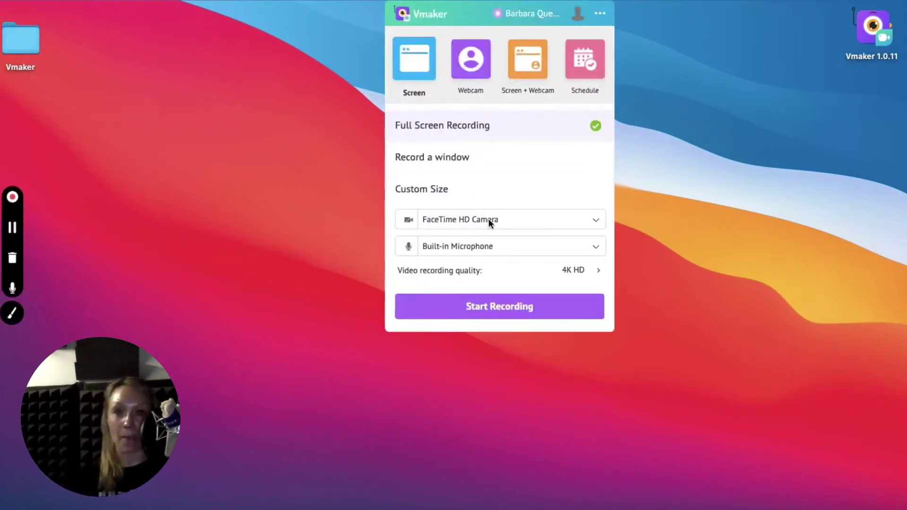
Step: Keep Built-in Microphone as the audio source and reopen the account menu
click(410, 250)
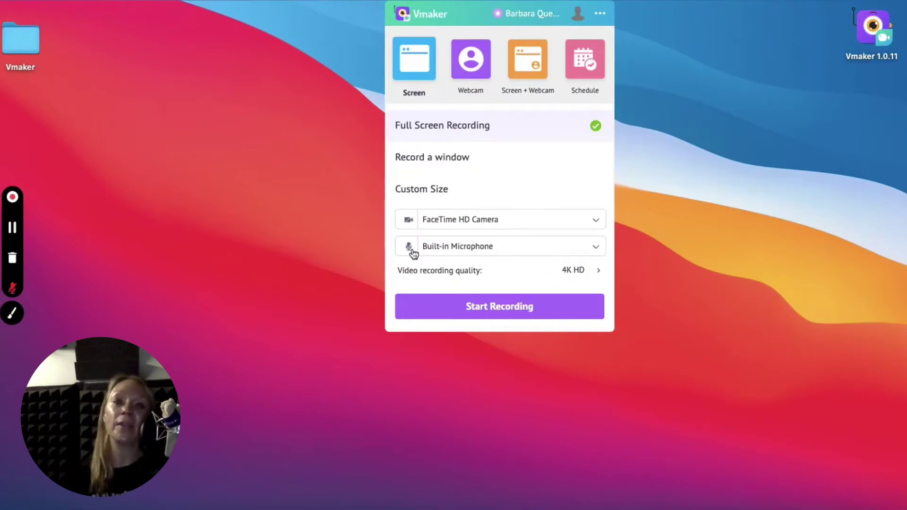
click(440, 246)
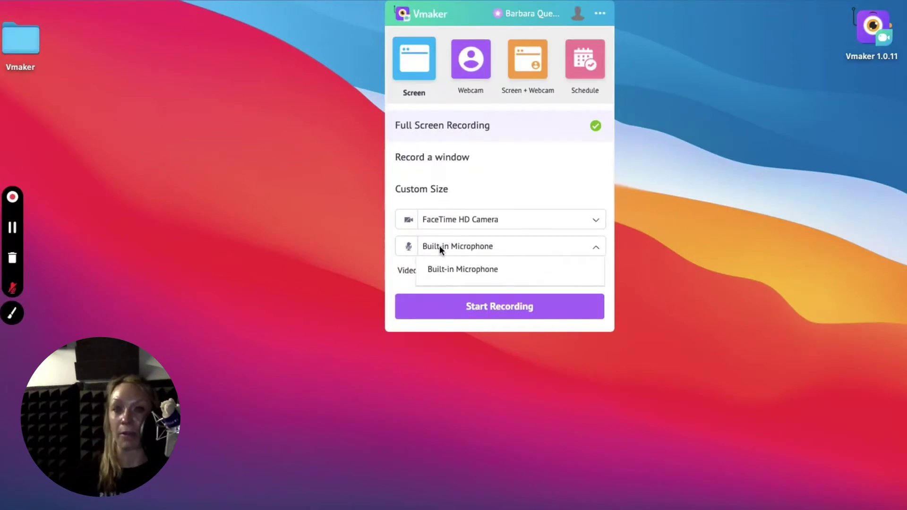
click(440, 247)
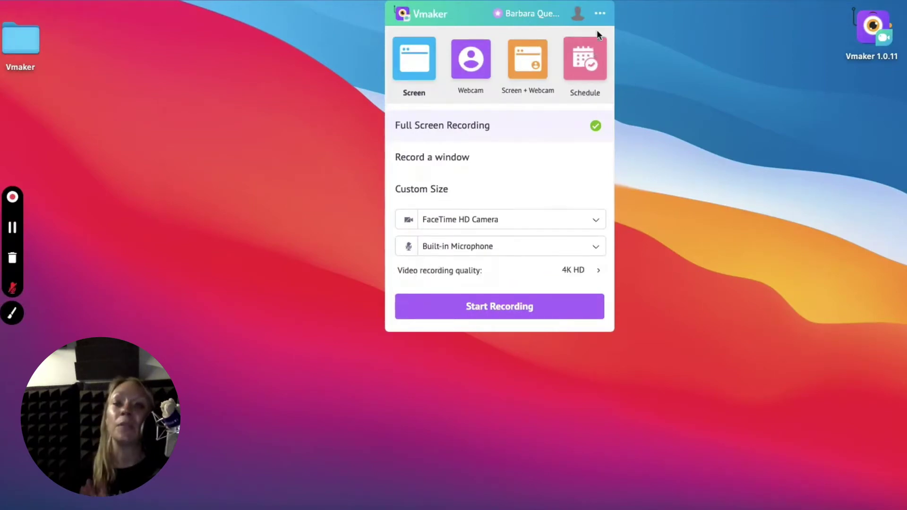
click(600, 15)
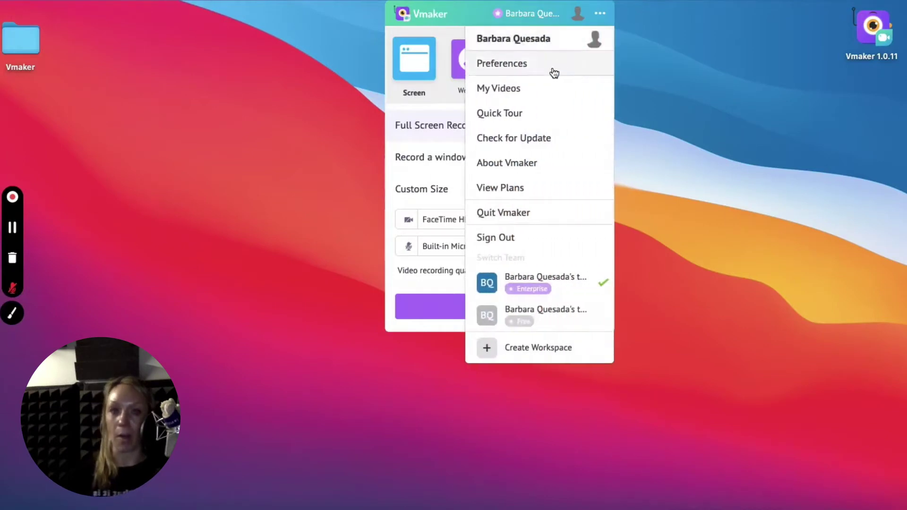
Step: Open Preferences and view the Recording Quality options, leaving it at 4K
click(551, 64)
click(596, 38)
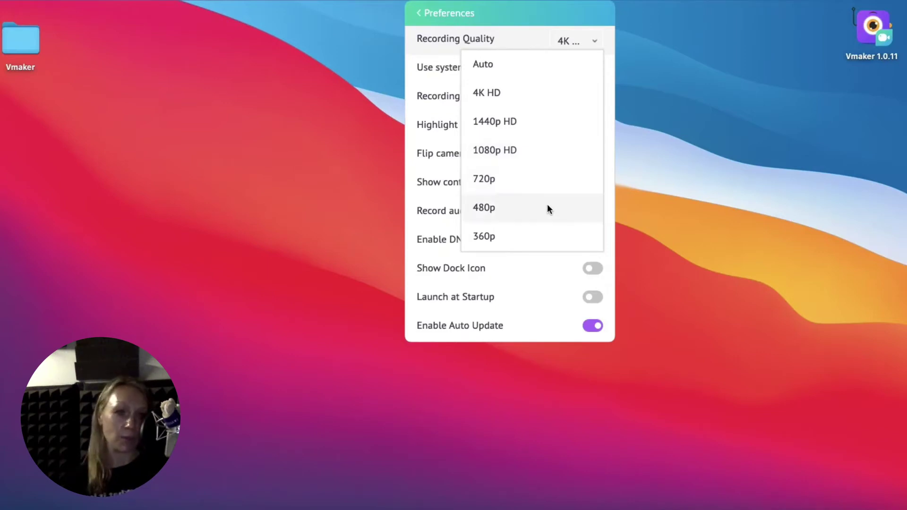
click(549, 18)
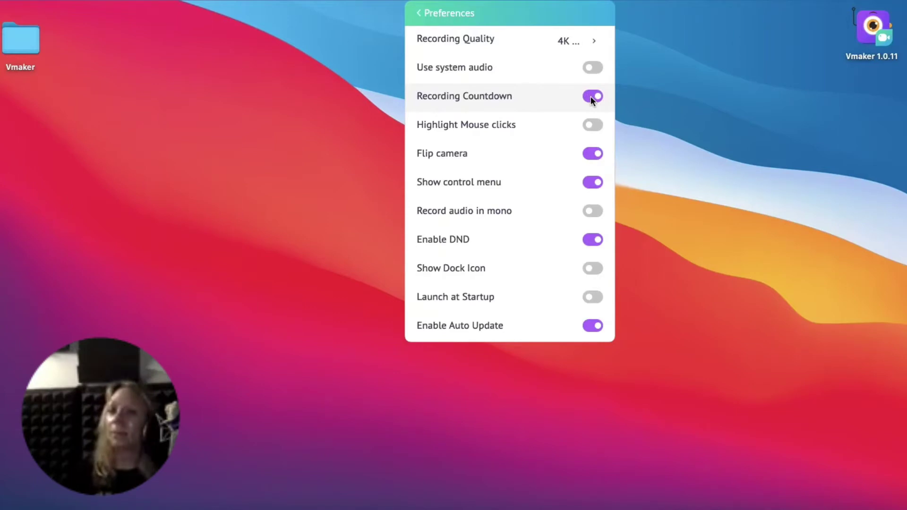
Step: Turn on Highlight Mouse clicks; toggle camera flipping and the recording control menu off and back on
click(593, 123)
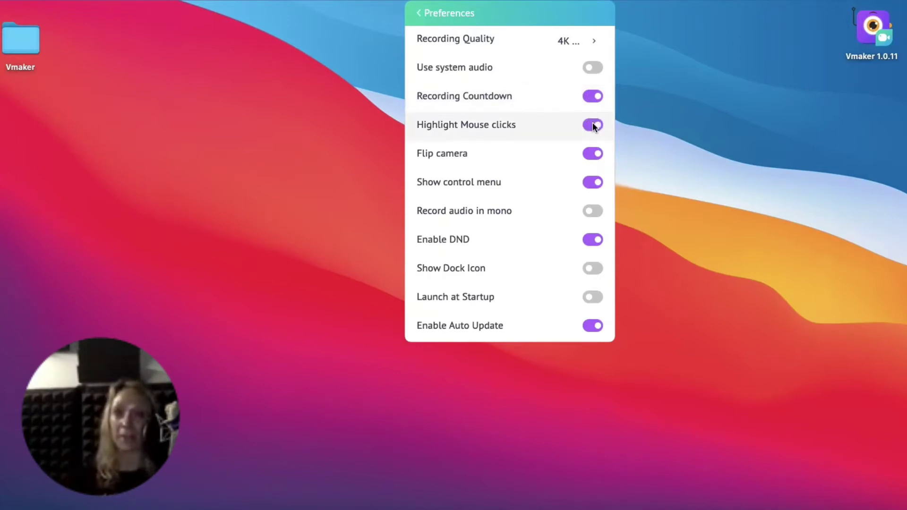
click(600, 155)
click(600, 155)
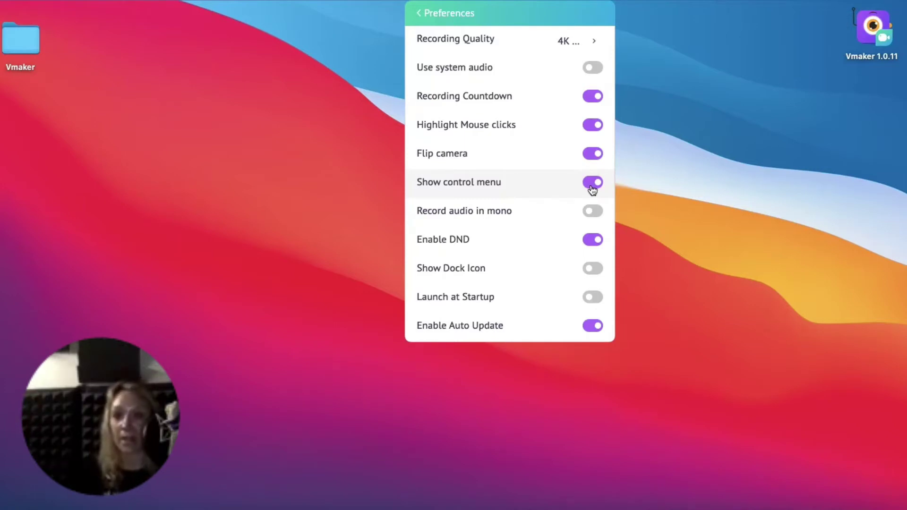
click(592, 187)
click(592, 187)
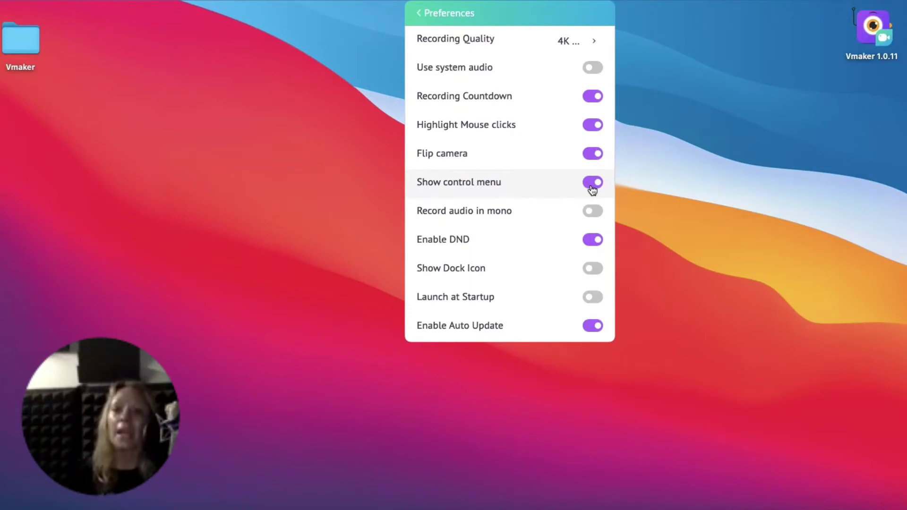
Step: Try Do Not Disturb, then toggle dock icon, launch at startup and auto-updates and restore them
click(592, 241)
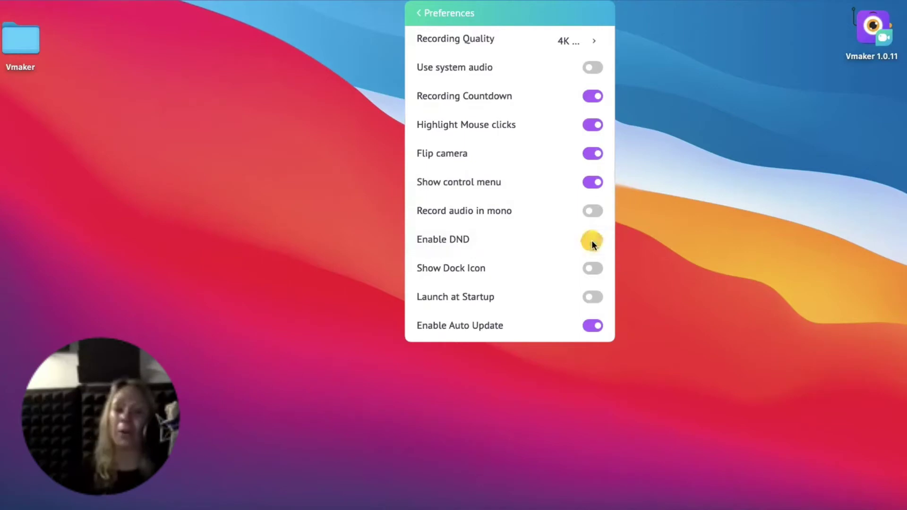
click(592, 279)
click(592, 278)
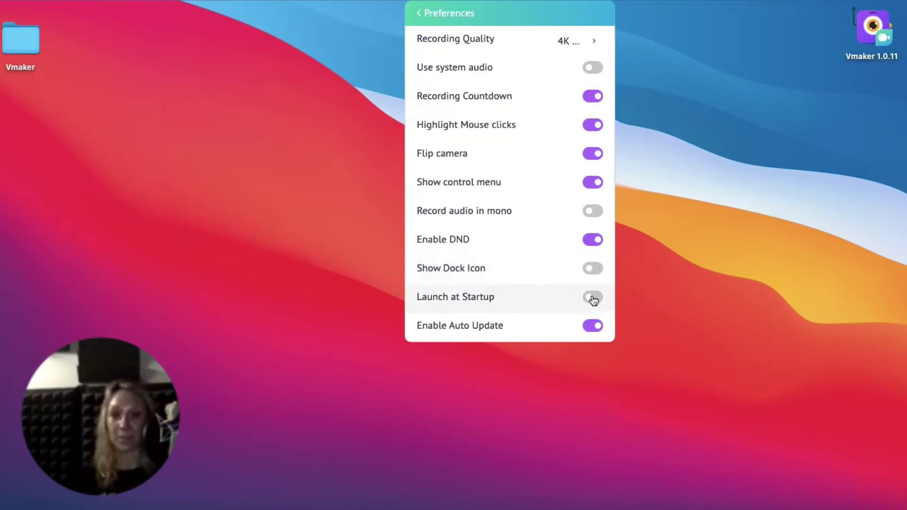
click(593, 298)
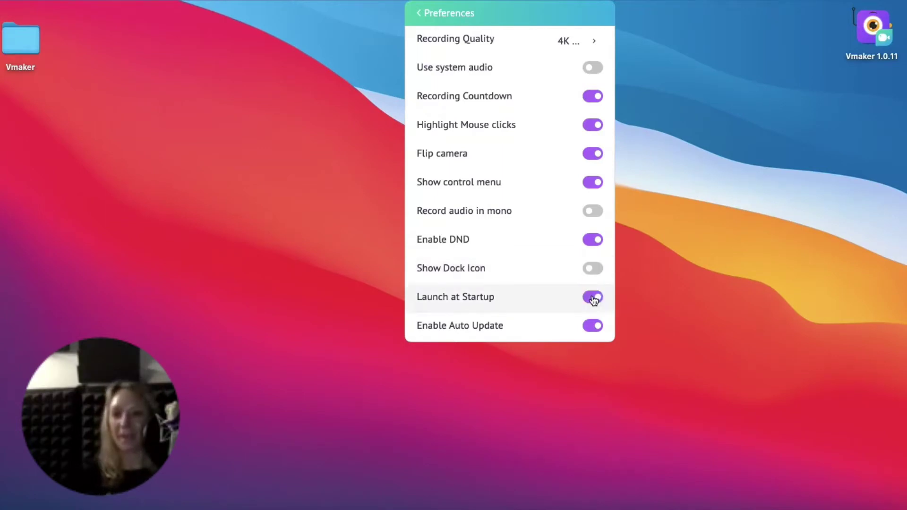
click(593, 297)
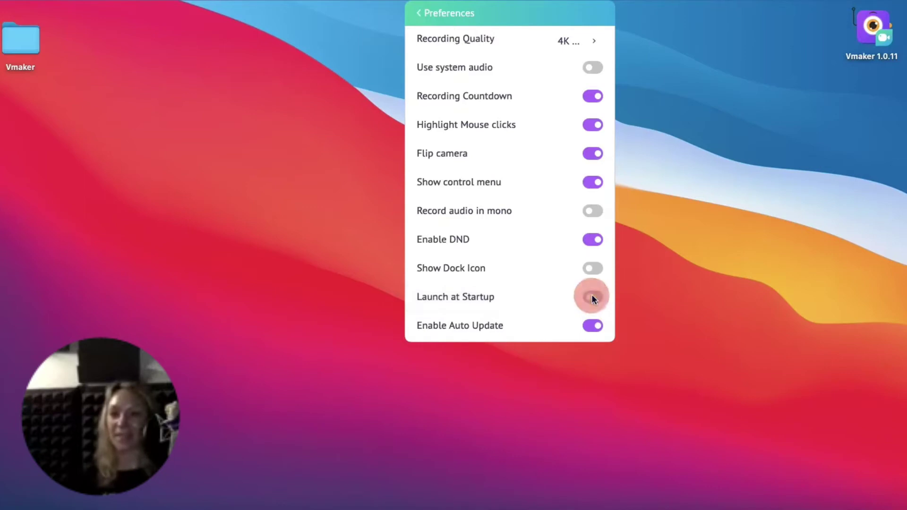
click(593, 326)
click(593, 326)
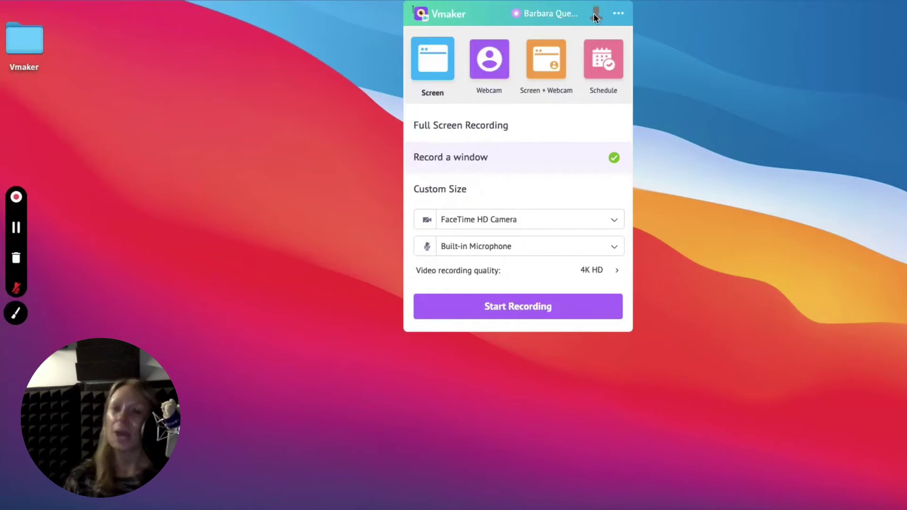
Step: Schedule 'Vmaker sales team weekly review' ending at 03:00 PM and open the calendar event
click(598, 68)
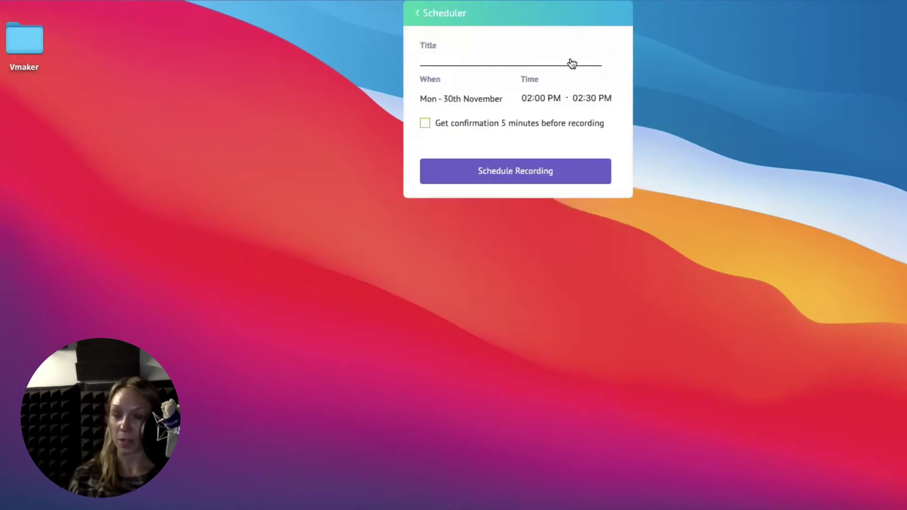
click(555, 57)
text(Vmaker sales team weekly review)
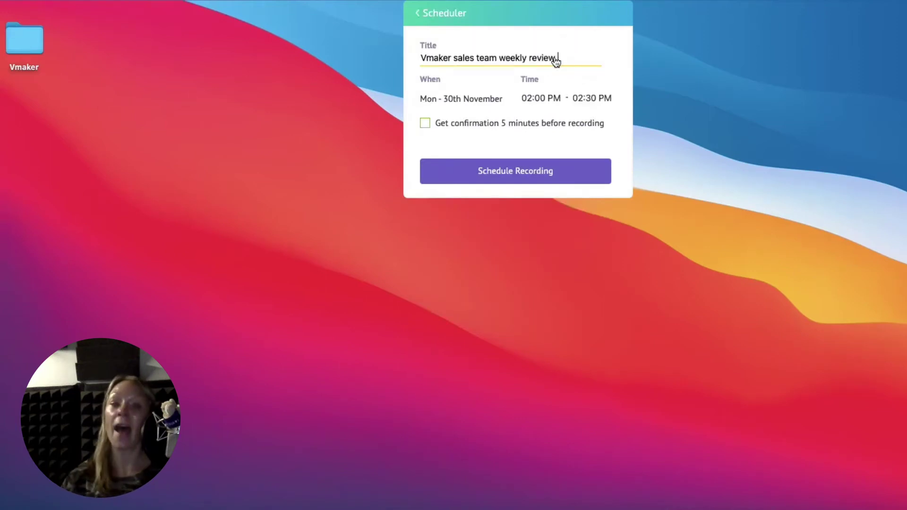
click(598, 98)
click(564, 139)
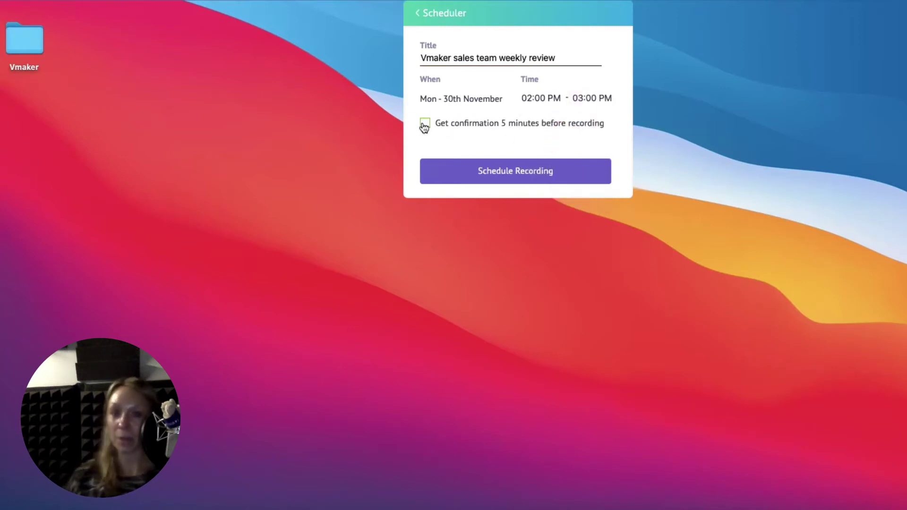
click(461, 172)
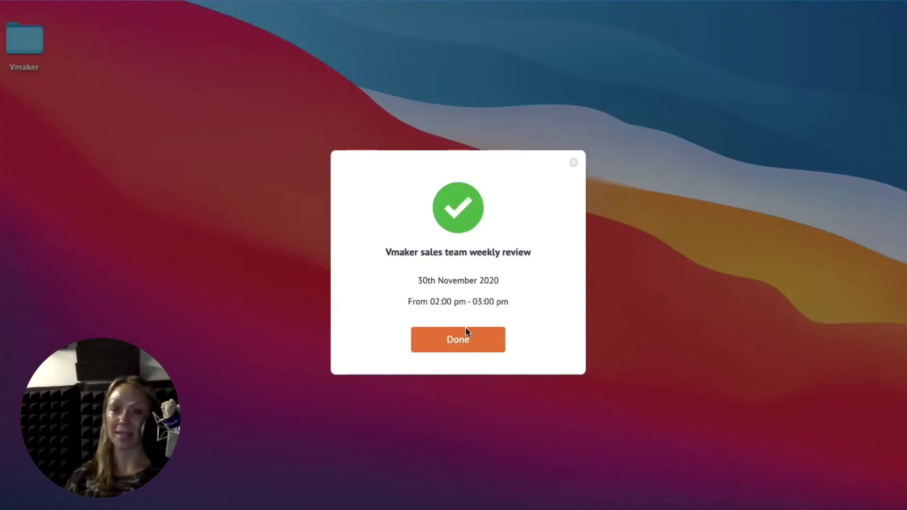
click(465, 333)
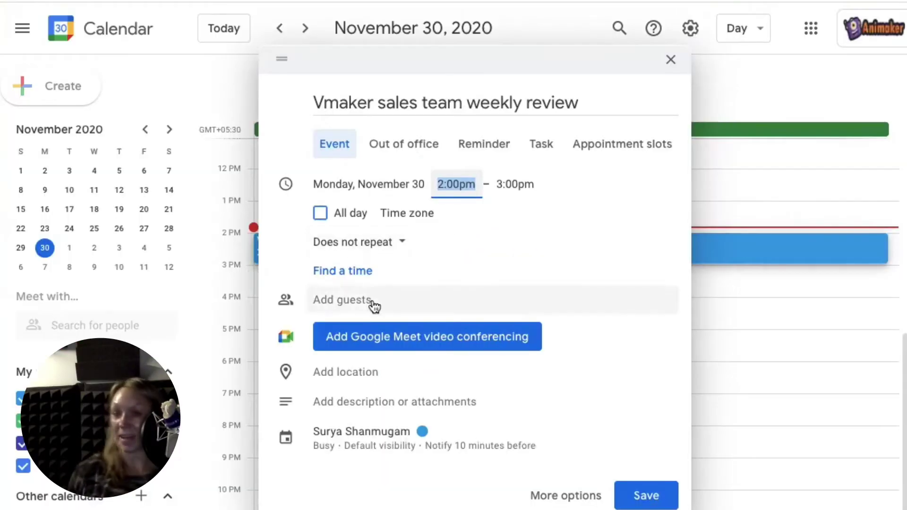
Step: Add the Vmaker contact as a guest, save the weekly review event, and send the invitations
click(373, 302)
text(h)
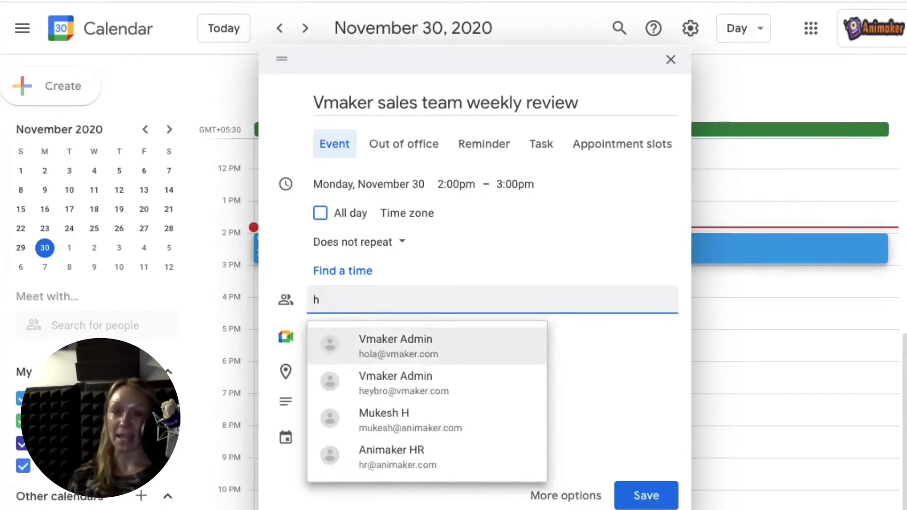
text(eym)
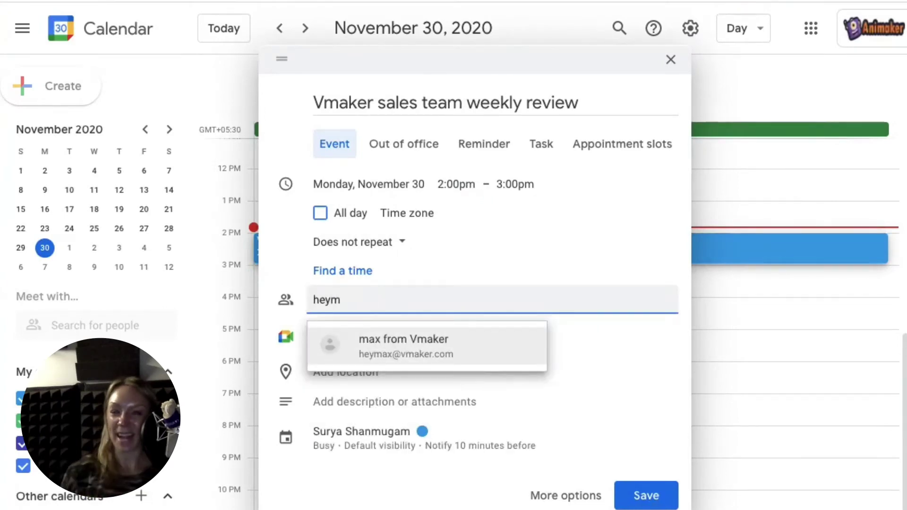
click(411, 347)
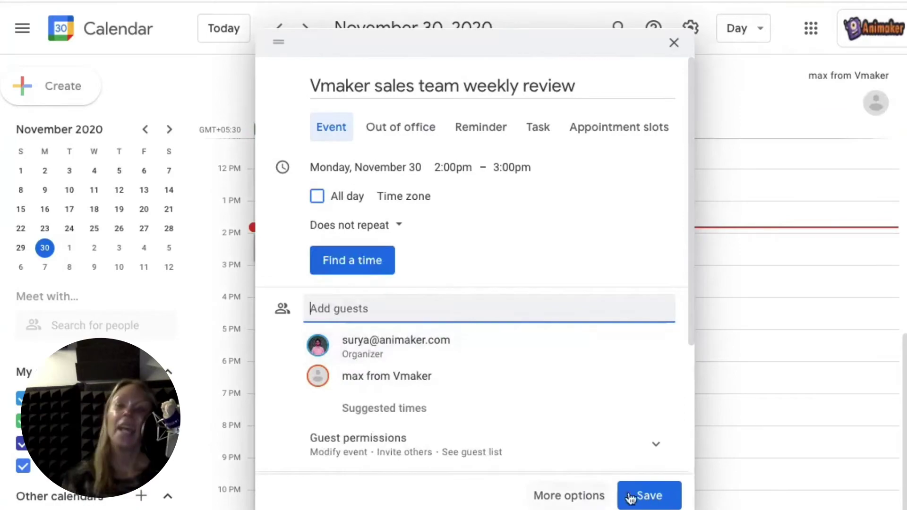
click(647, 500)
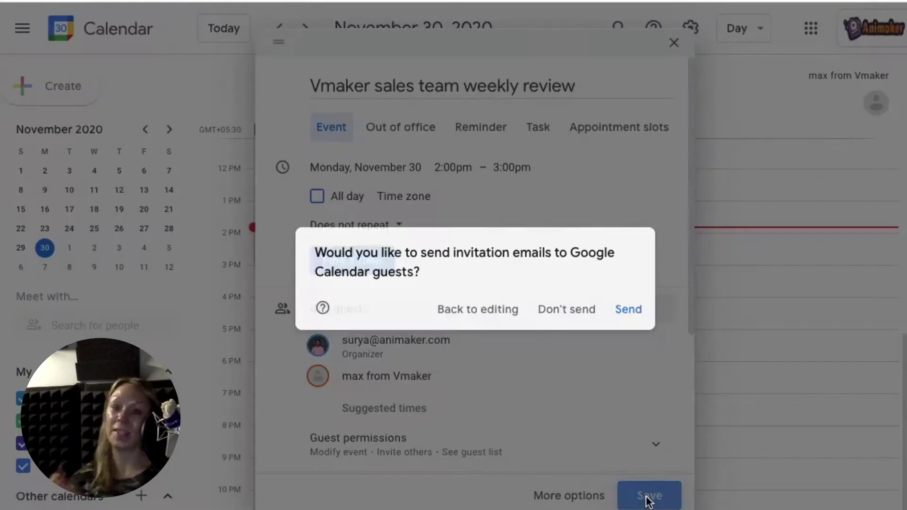
click(620, 316)
click(672, 1)
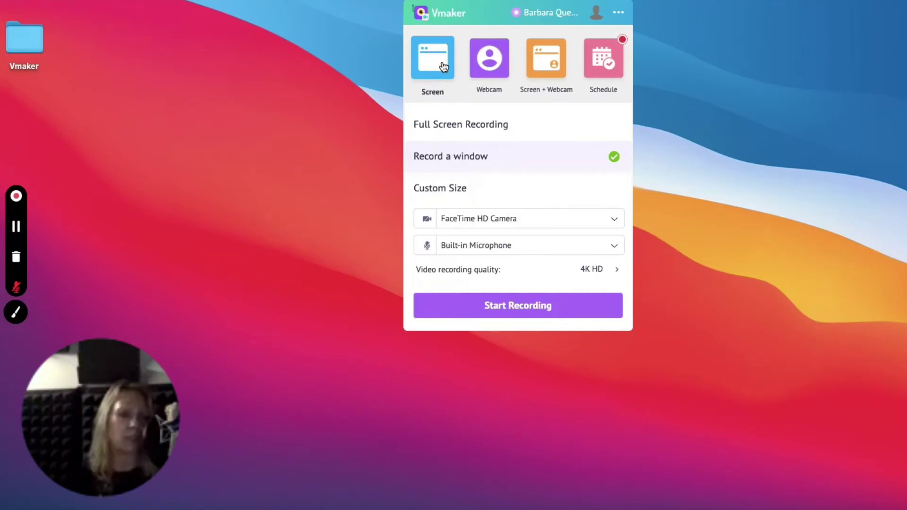
click(447, 124)
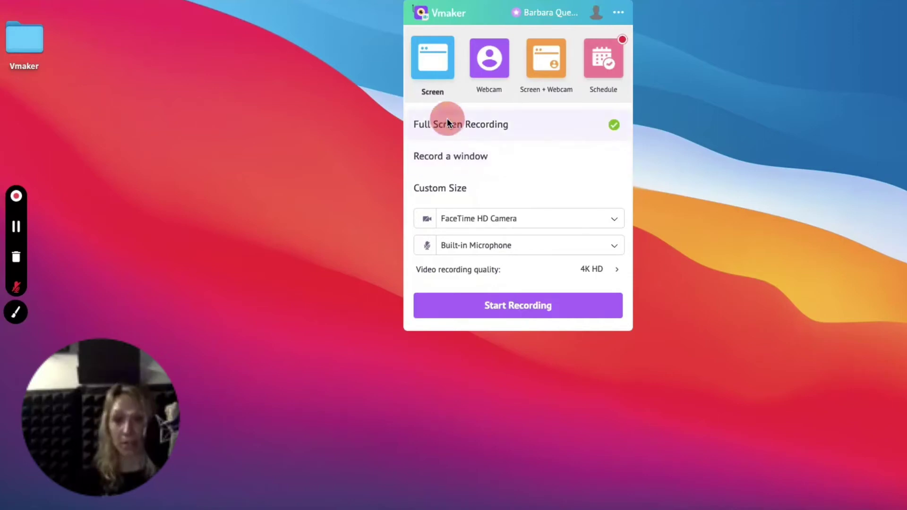
click(452, 157)
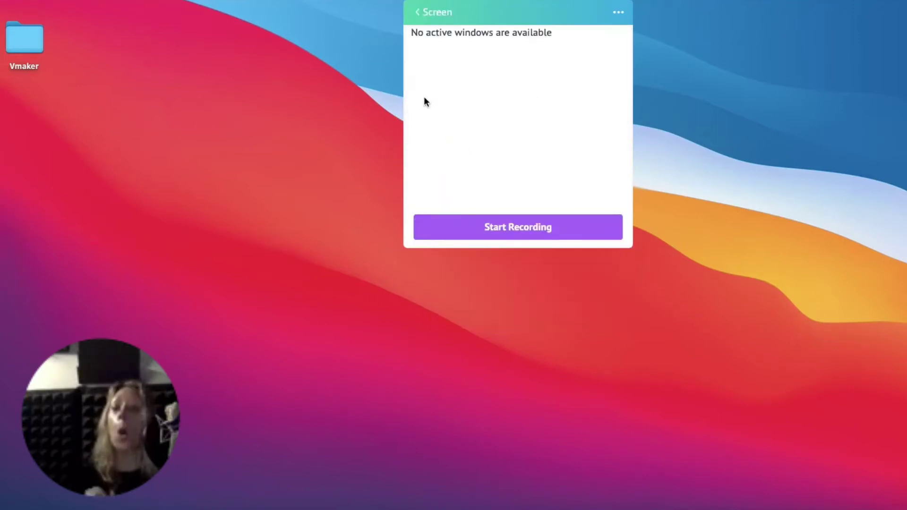
click(418, 17)
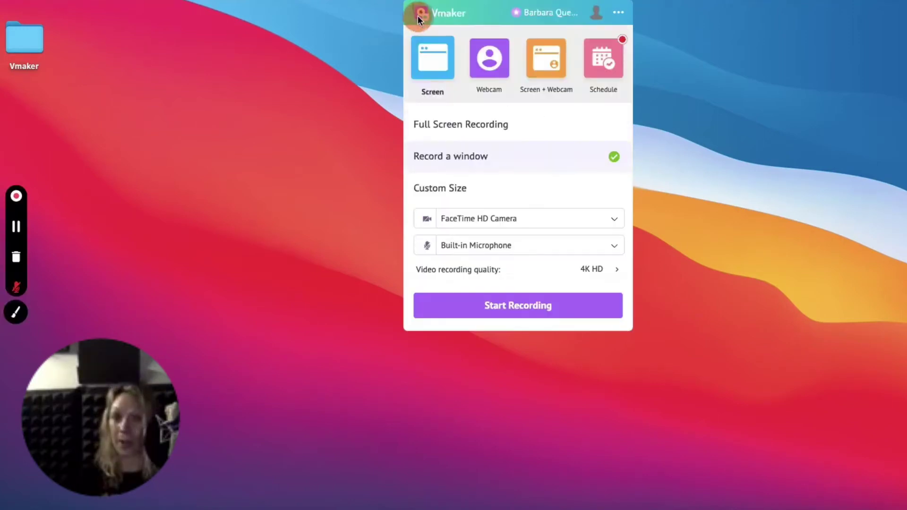
click(447, 189)
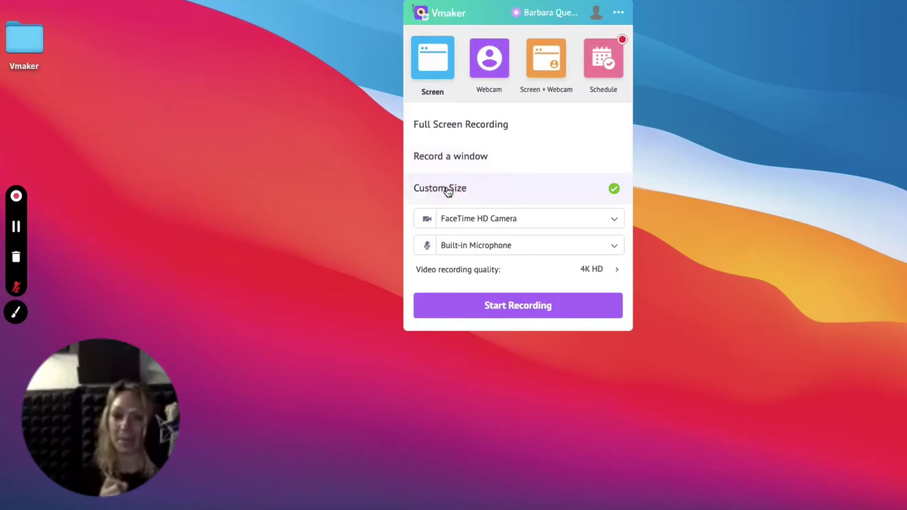
click(450, 159)
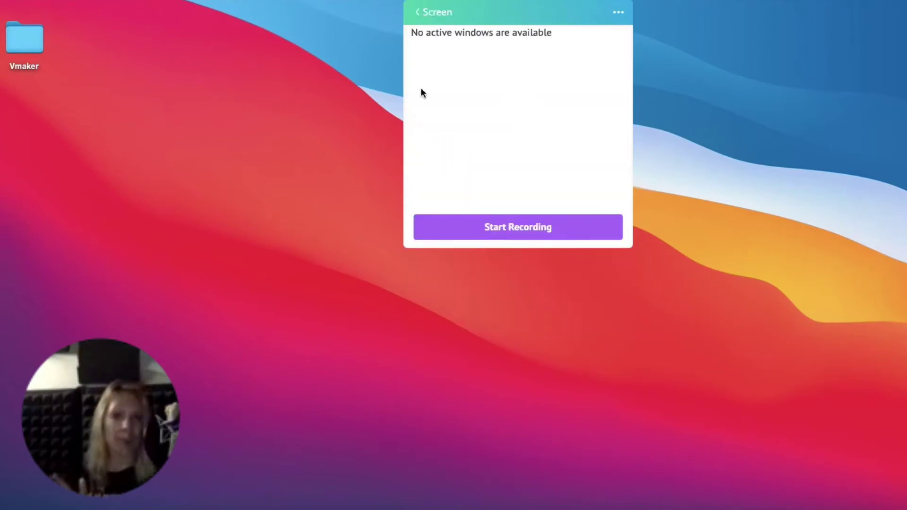
click(421, 17)
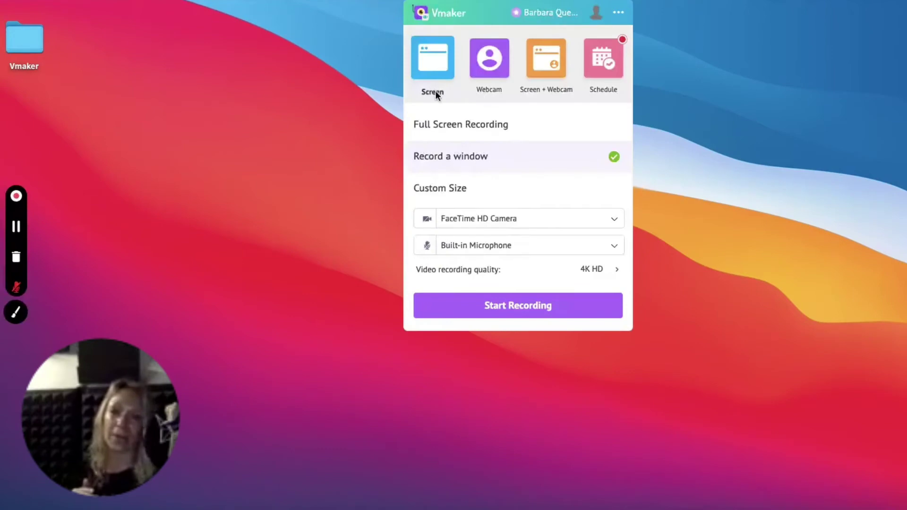
key(super+Tab)
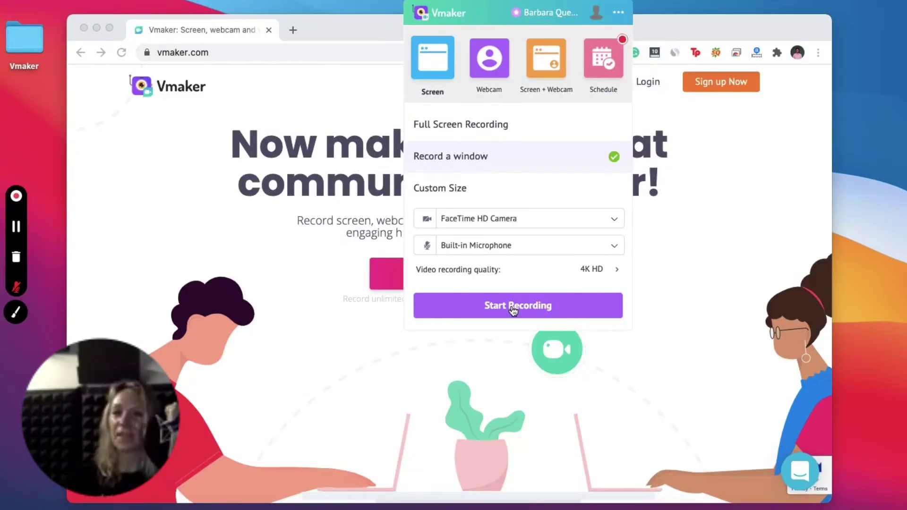
Step: Start recording the vmaker.com browser tab despite the muted mic and scroll down toward For YouTubers
click(513, 308)
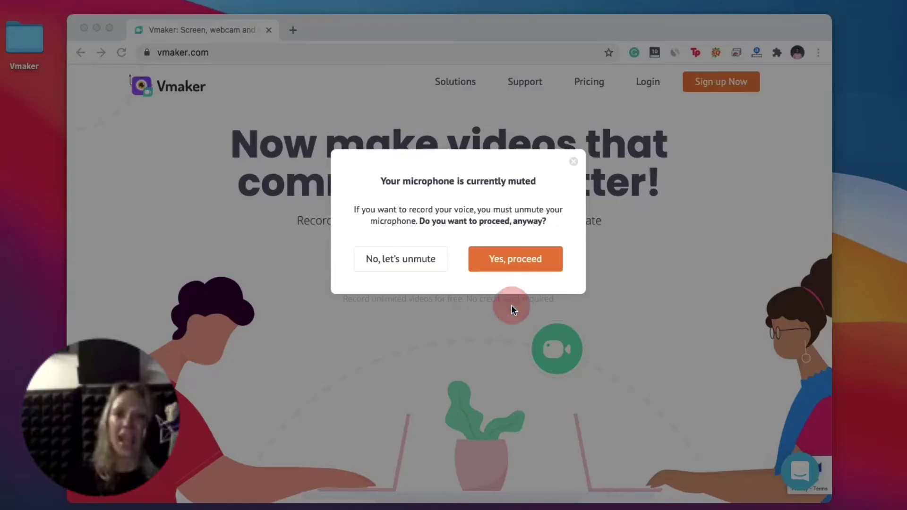
click(507, 260)
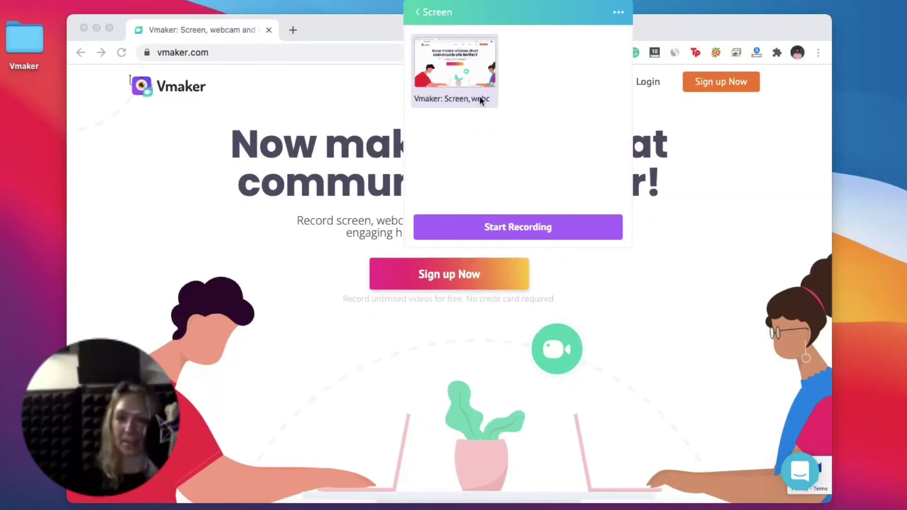
click(502, 229)
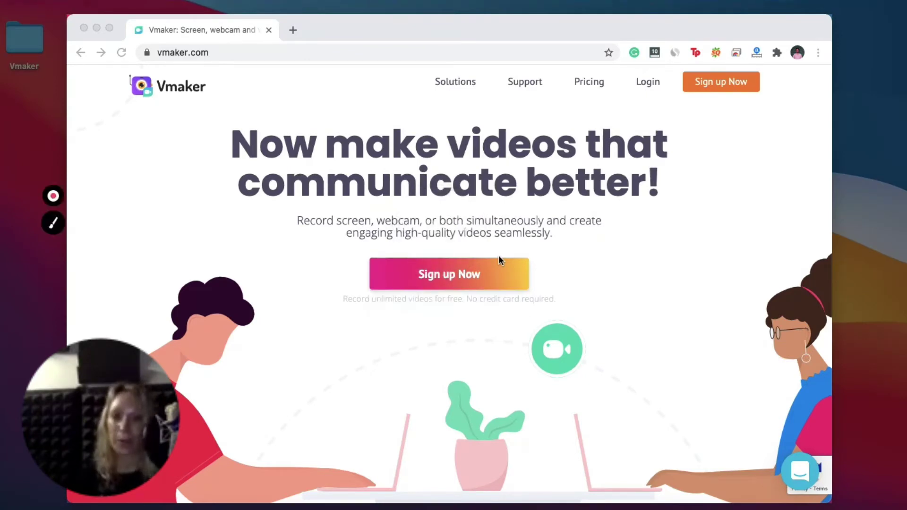
scroll(499, 258, down, 10)
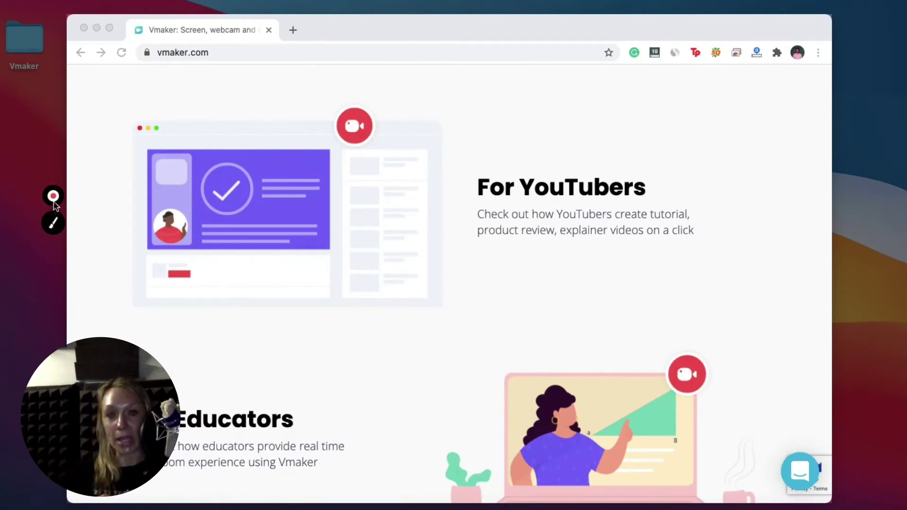
mouse_move(52, 197)
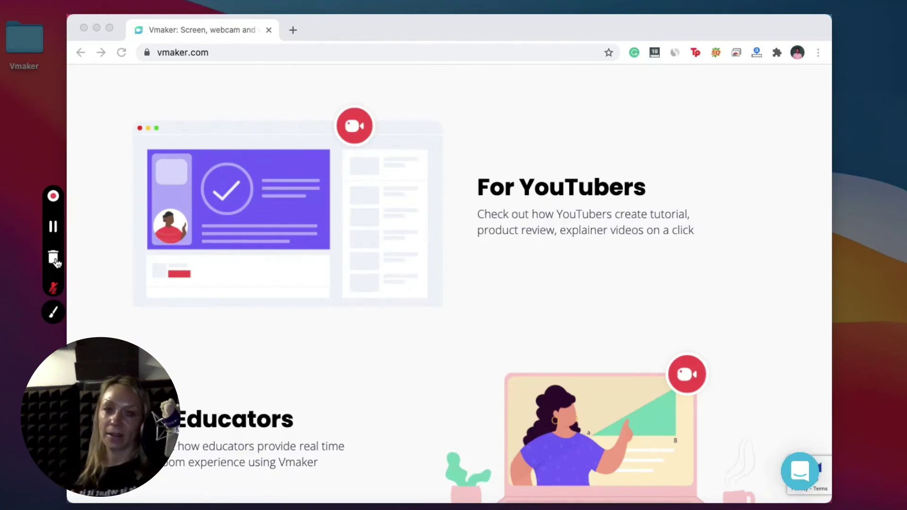
Step: Clear the drawings, show the brush's colour palette, then stop the 02:22 recording
click(54, 259)
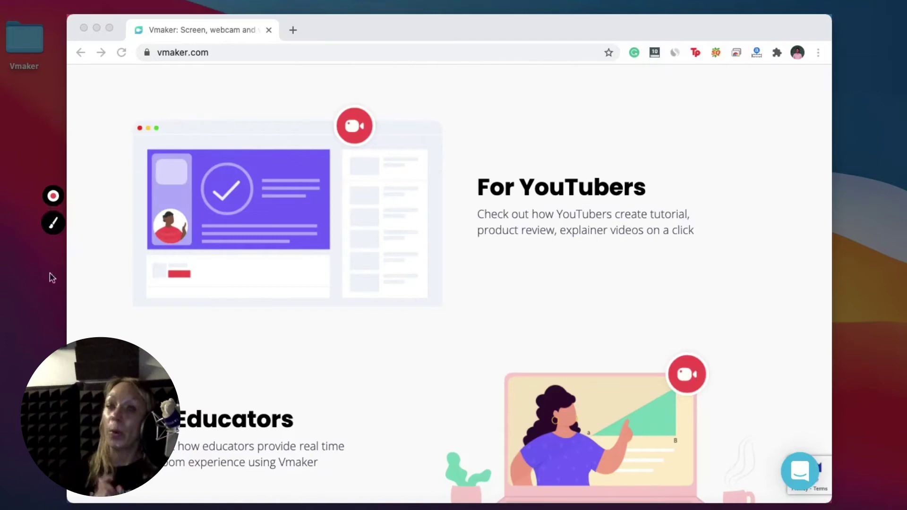
click(54, 226)
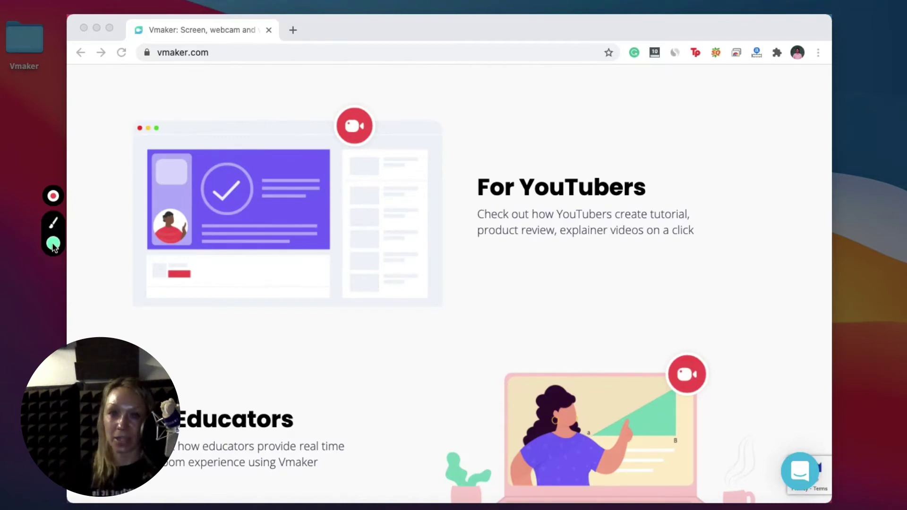
click(53, 244)
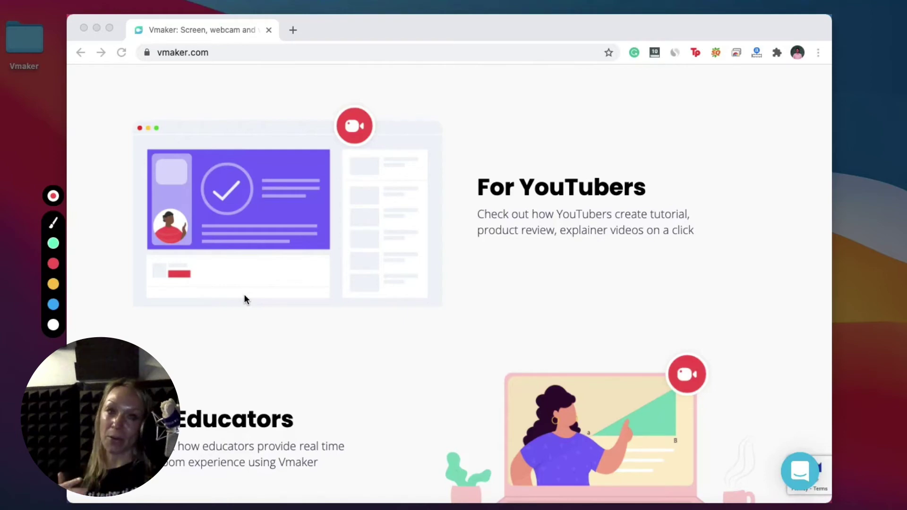
mouse_move(52, 199)
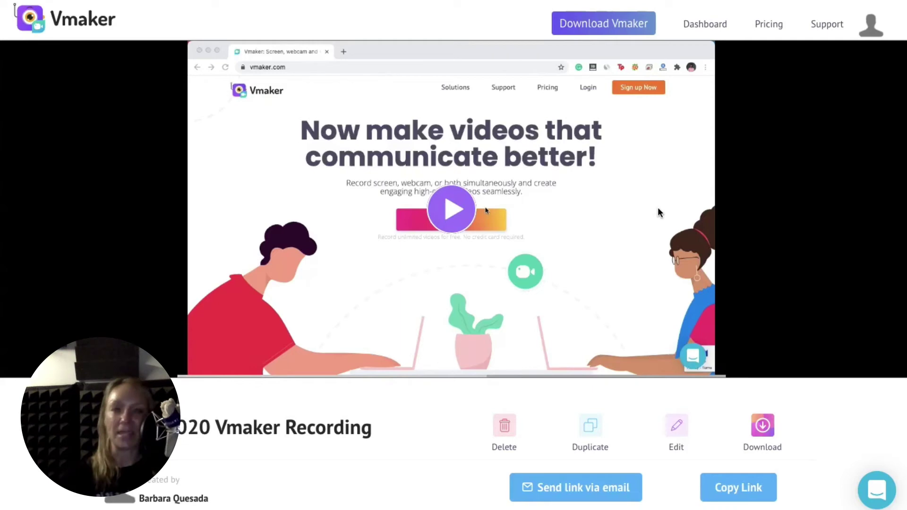
Step: Rename the recording to 'Vmaker homepage'
scroll(283, 492, down, 2)
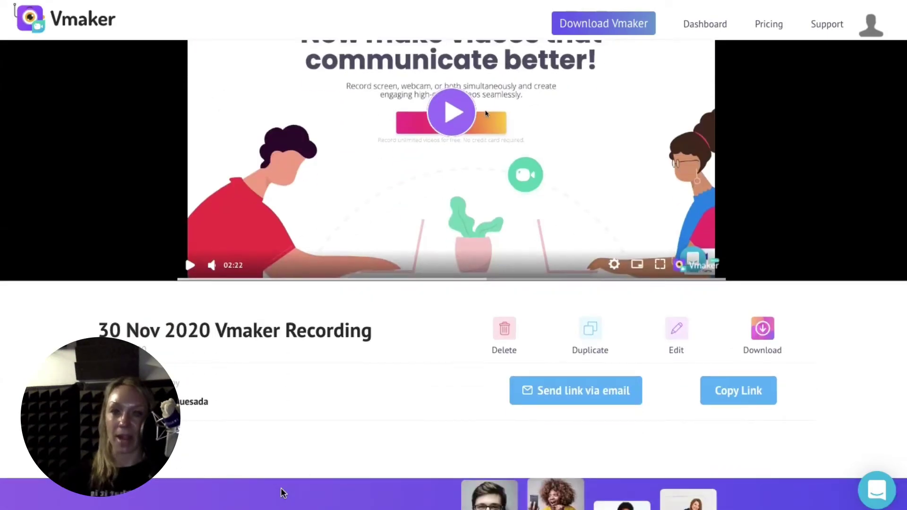
scroll(283, 492, up, 2)
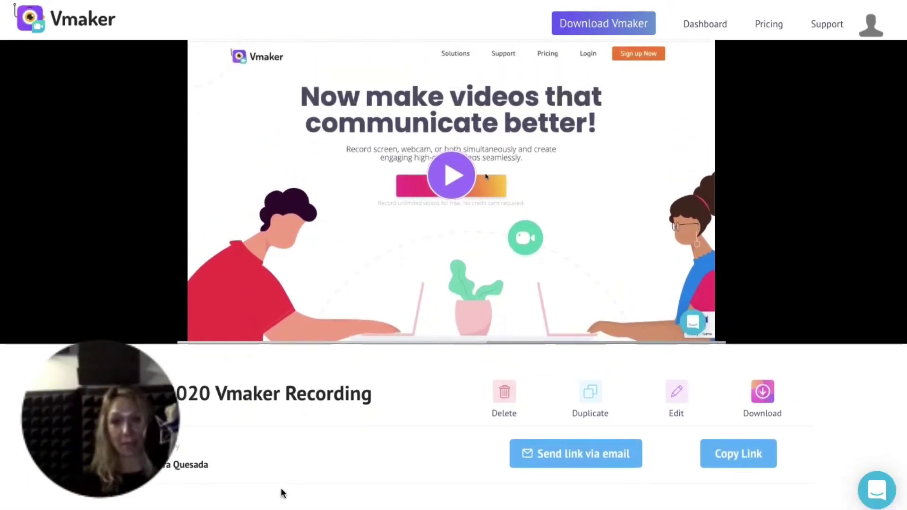
mouse_move(375, 395)
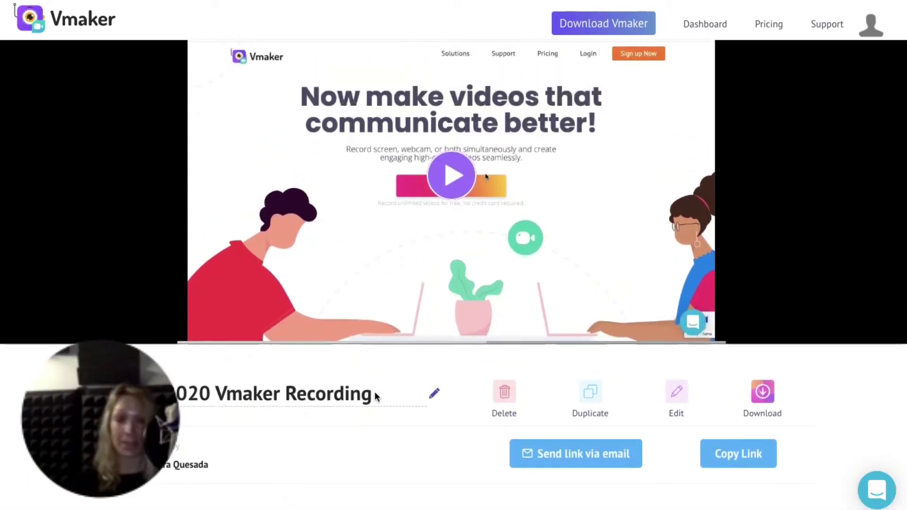
click(435, 397)
key(BackSpace)
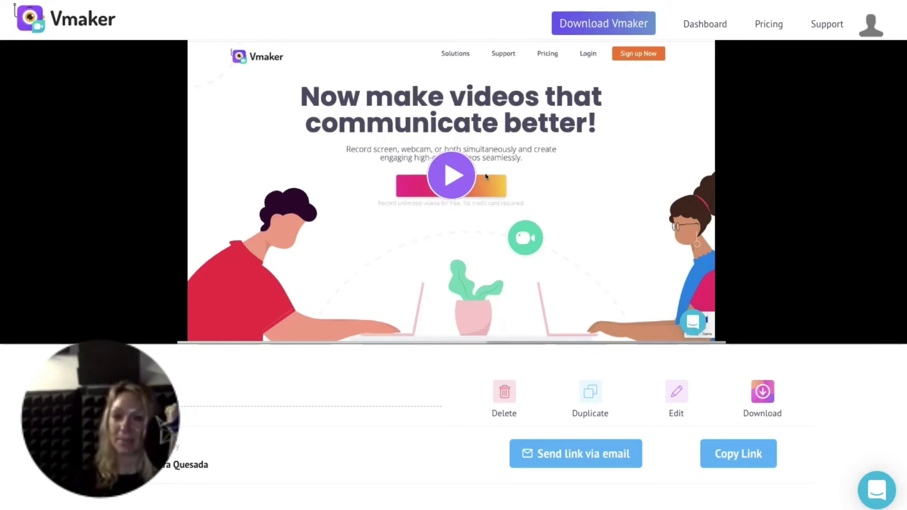
text(Thomp)
key(BackSpace)
text(epage)
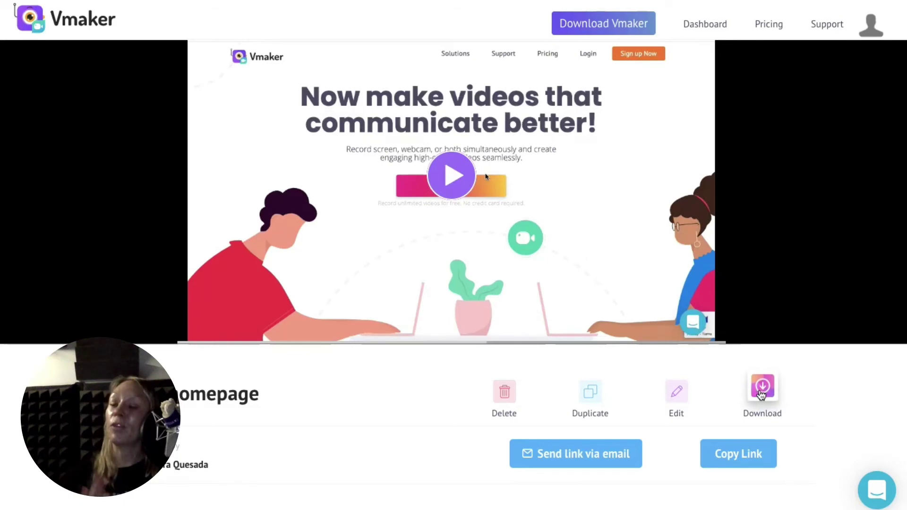
Step: Copy the share link and email the video link to a contact via Gmail
click(754, 450)
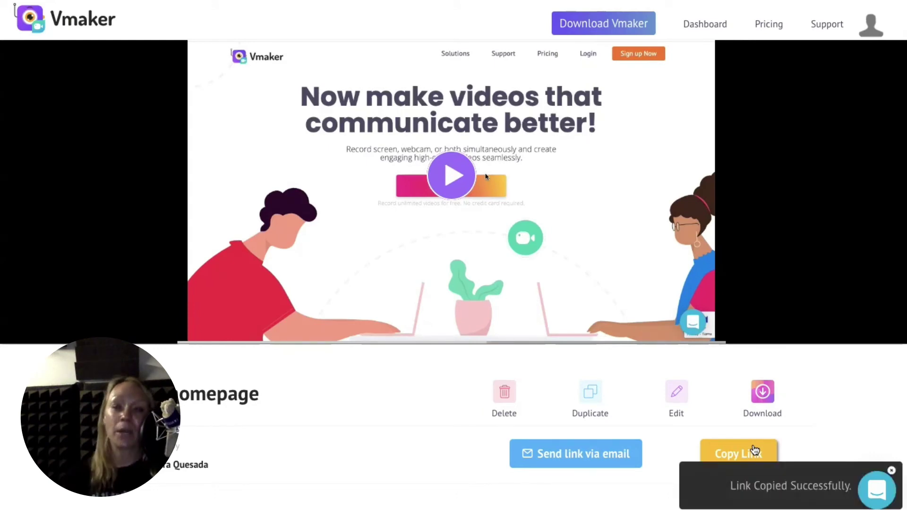
click(602, 456)
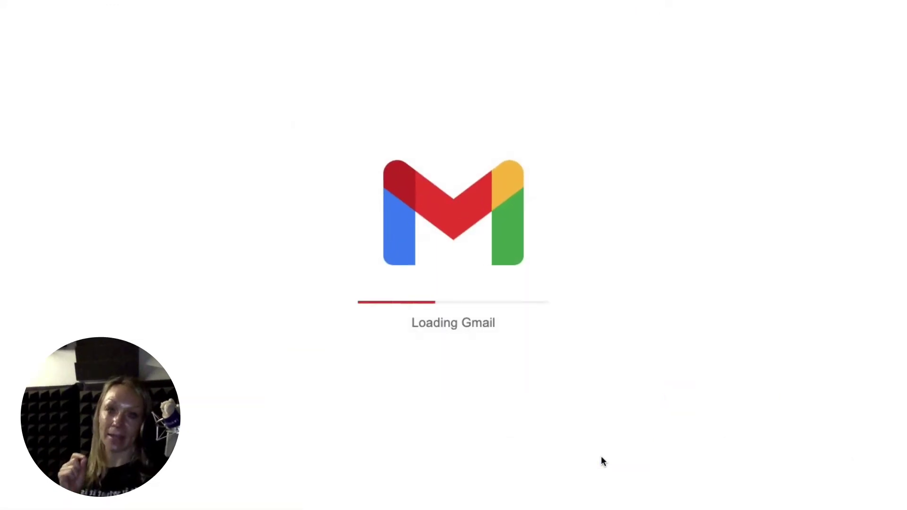
text(barb)
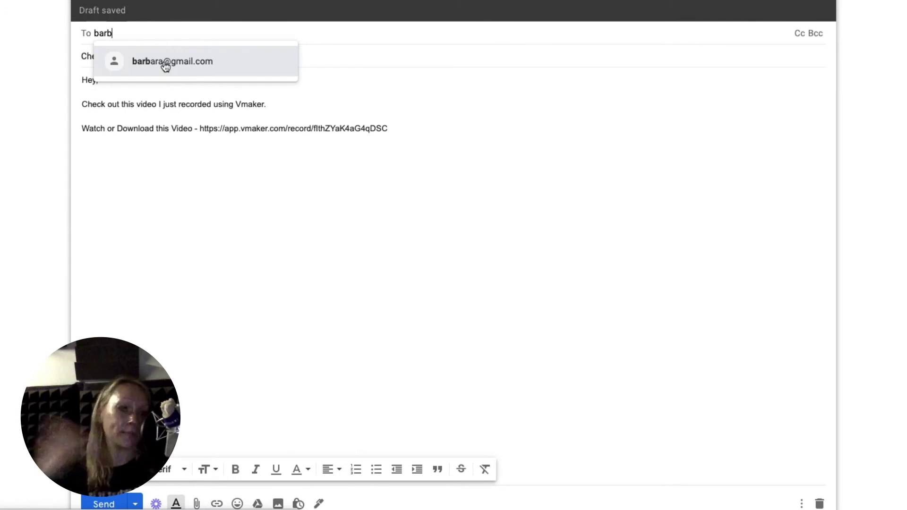
click(162, 64)
click(104, 505)
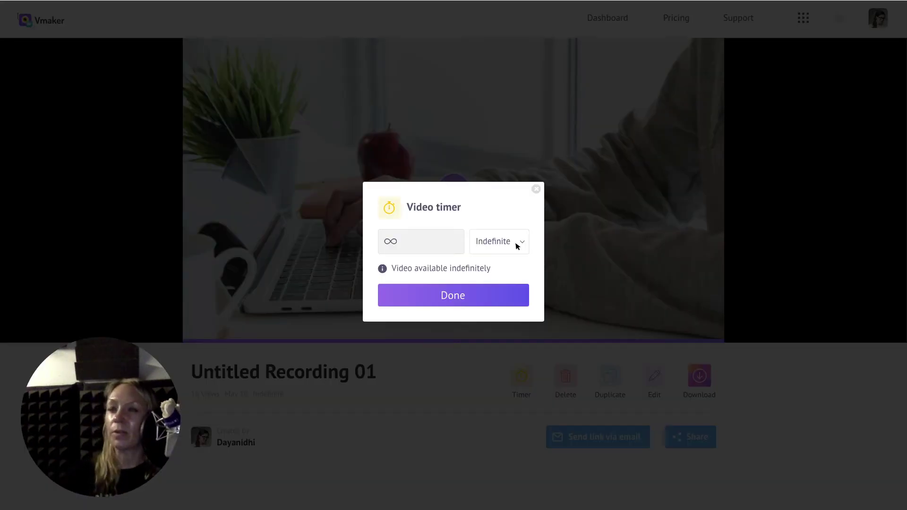
Step: Change the video timer from Indefinite to lock after 05 days
click(517, 246)
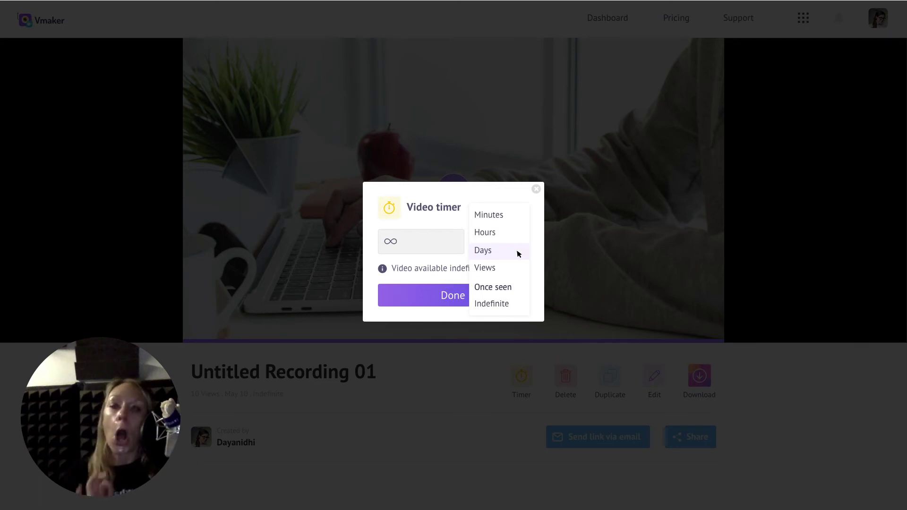
click(517, 251)
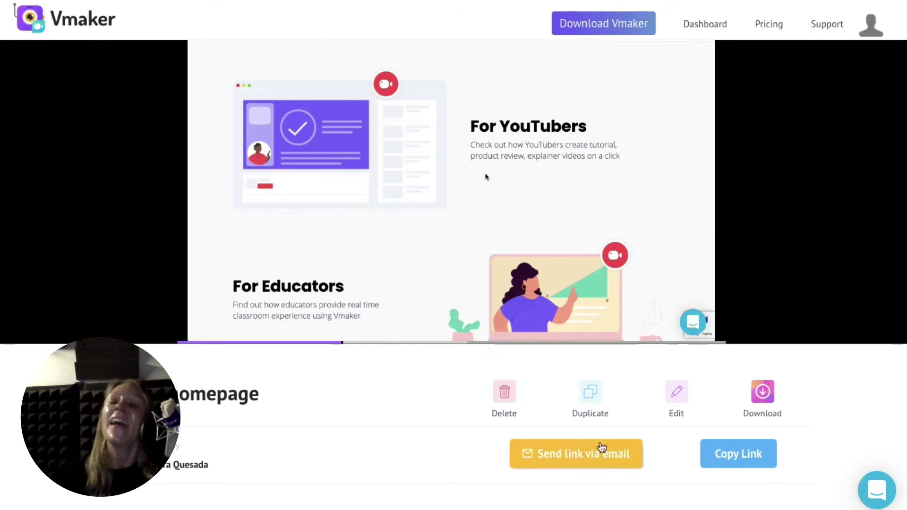
Step: In the editor, drag the clip's end handle left so the video runs 02:05.5
click(677, 393)
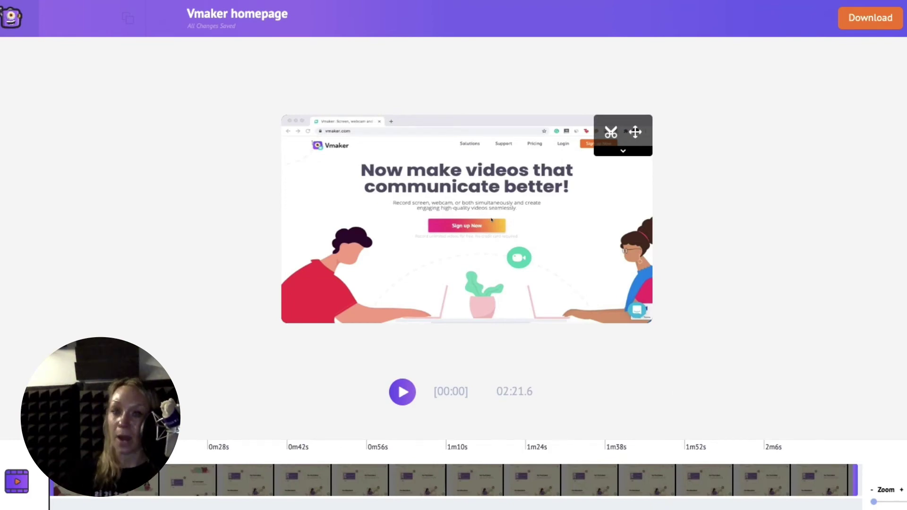
click(279, 480)
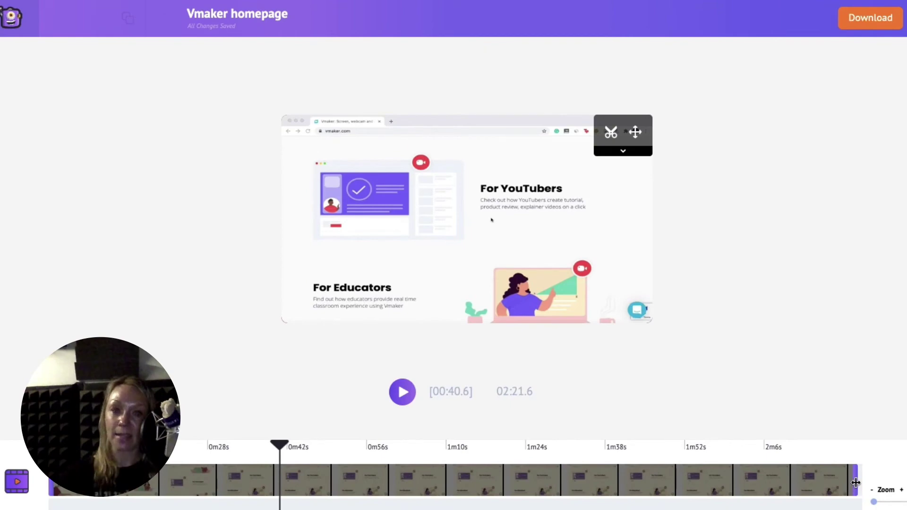
drag(856, 482, 766, 479)
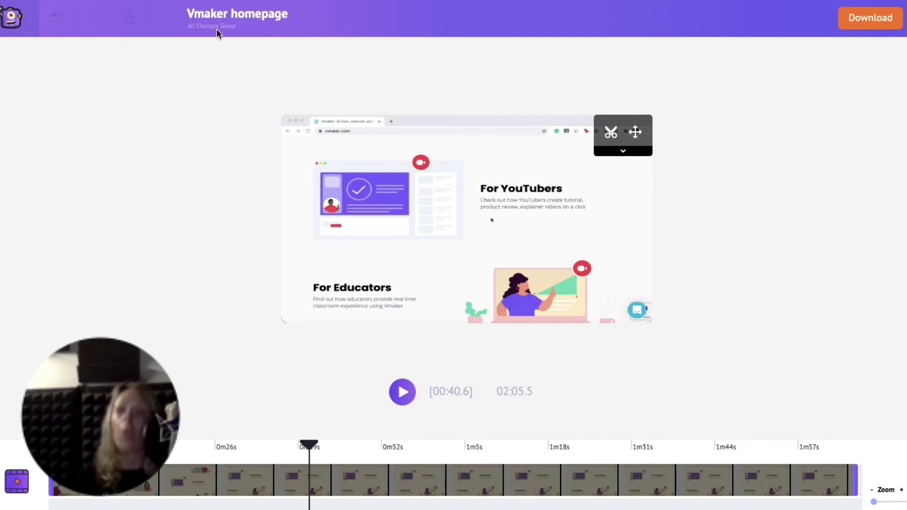
click(624, 152)
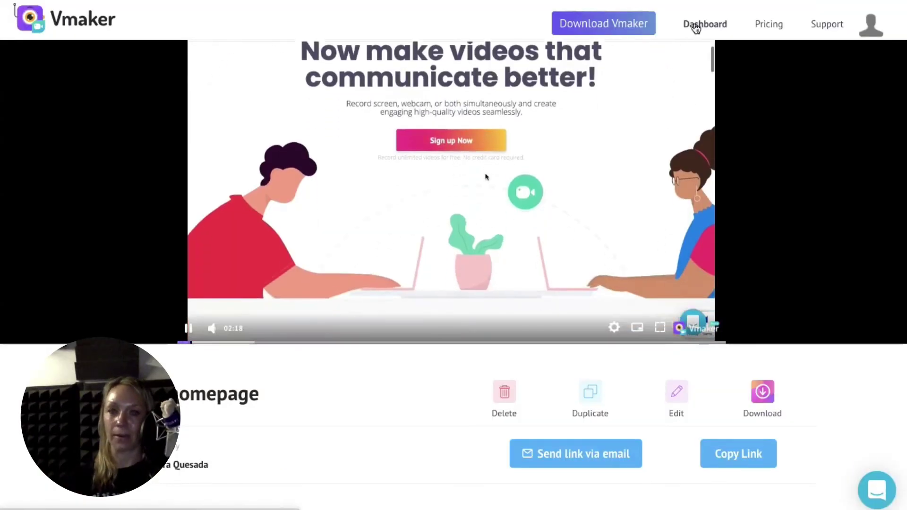
Step: Create the 'Vmaker Videos' folder on the dashboard and move the Vmaker homepage video into it
click(696, 27)
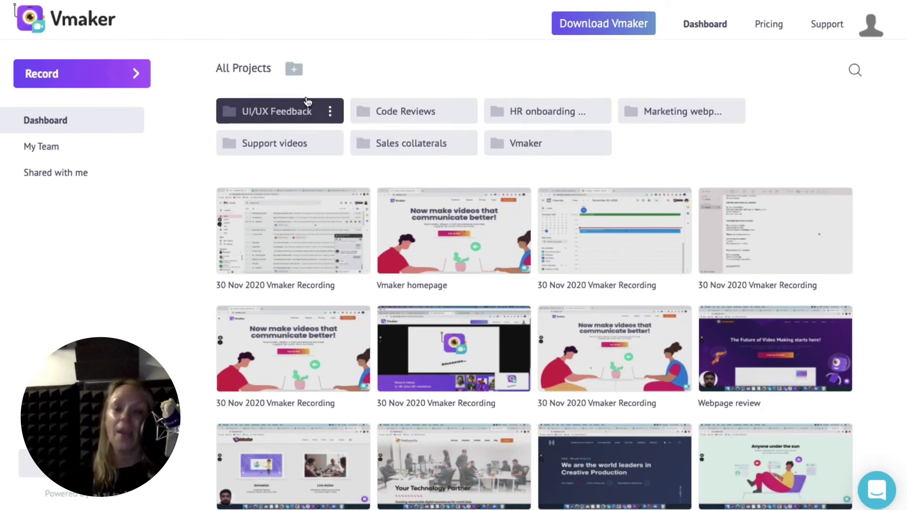
click(293, 69)
key(BackSpace)
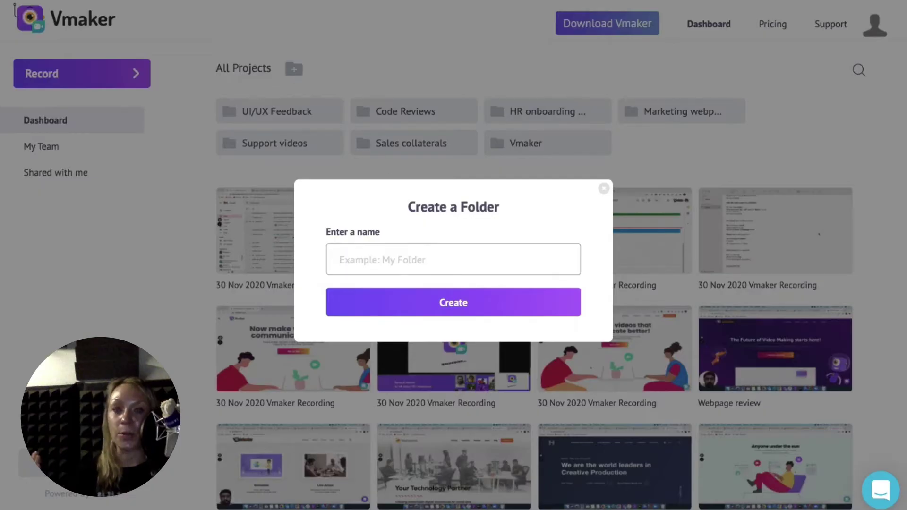
text(Vm)
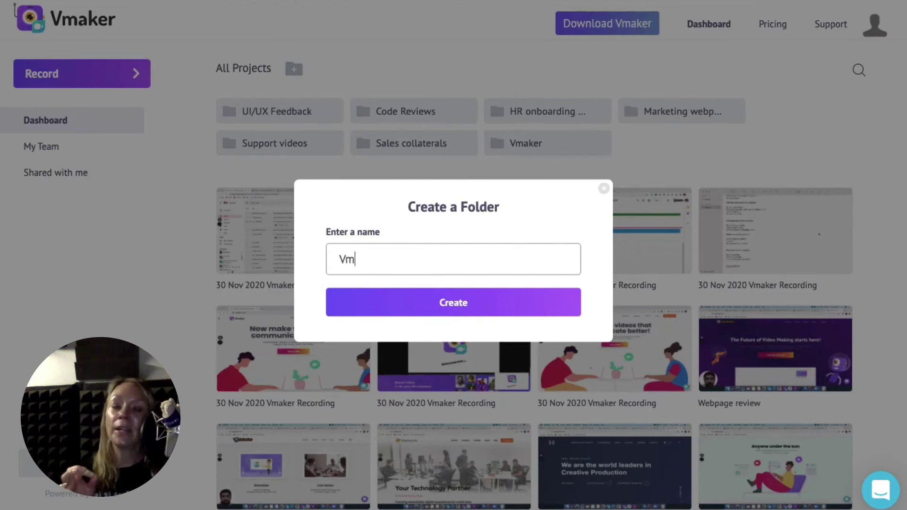
text(aker Videos)
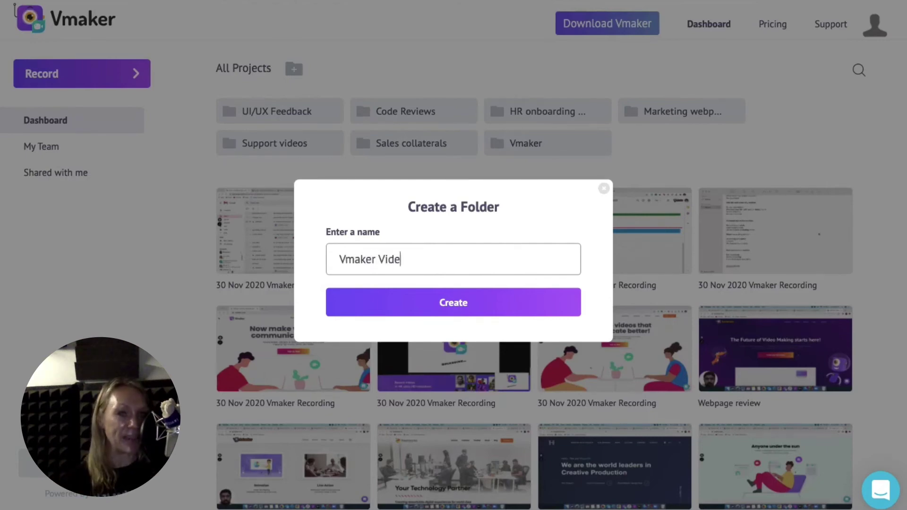
click(455, 300)
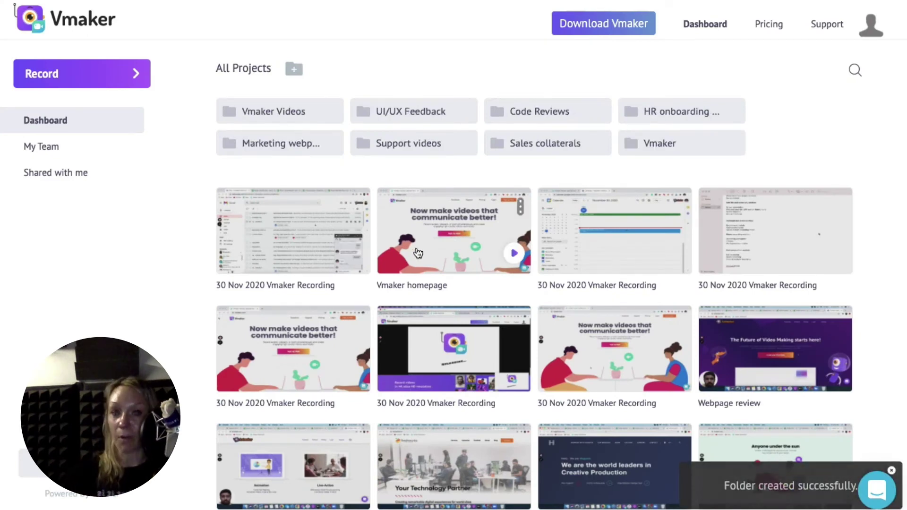
drag(425, 236, 270, 109)
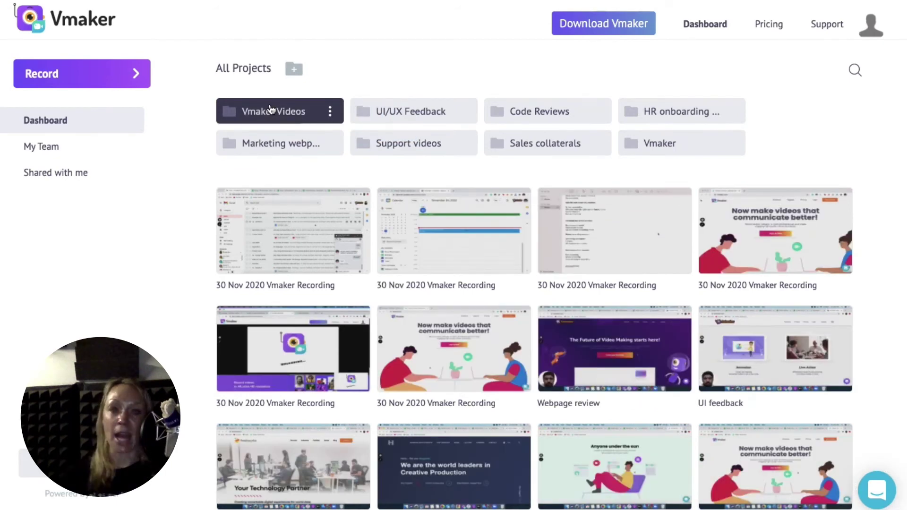
click(37, 150)
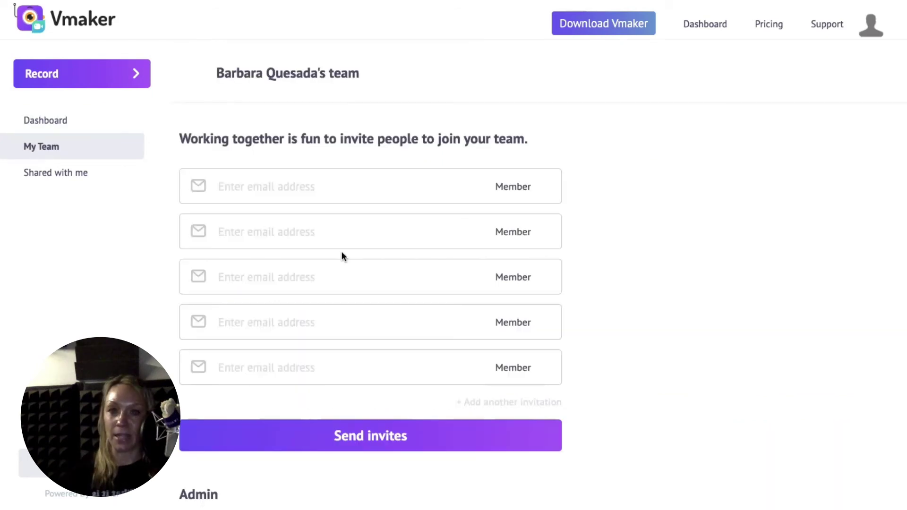
scroll(342, 251, down, 3)
scroll(262, 407, up, 2)
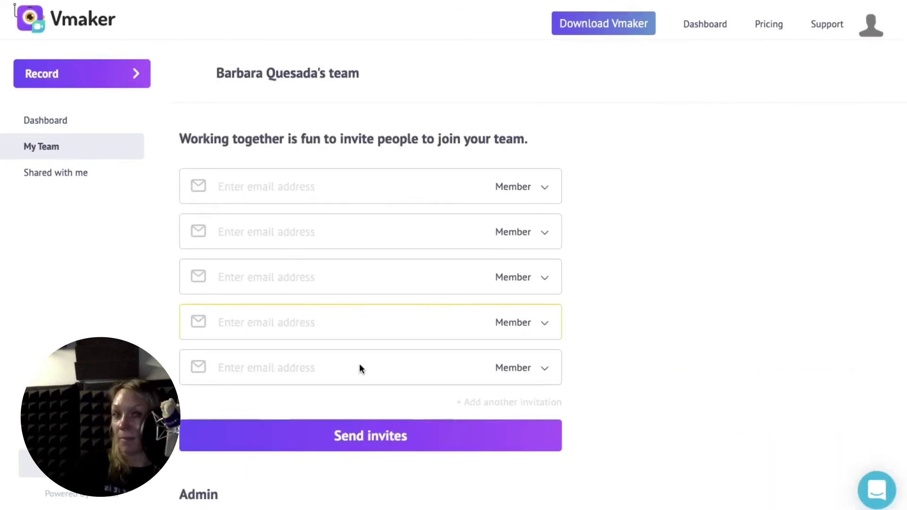
click(511, 191)
click(518, 182)
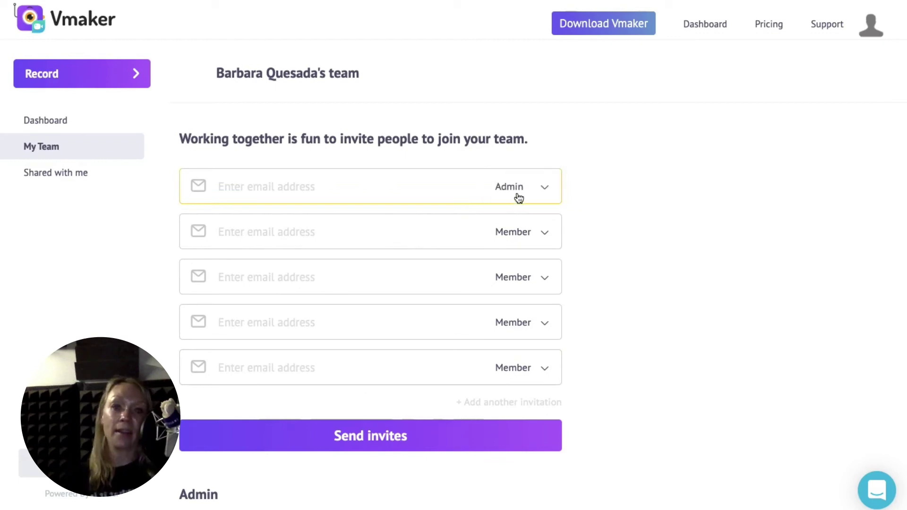
click(520, 192)
click(523, 199)
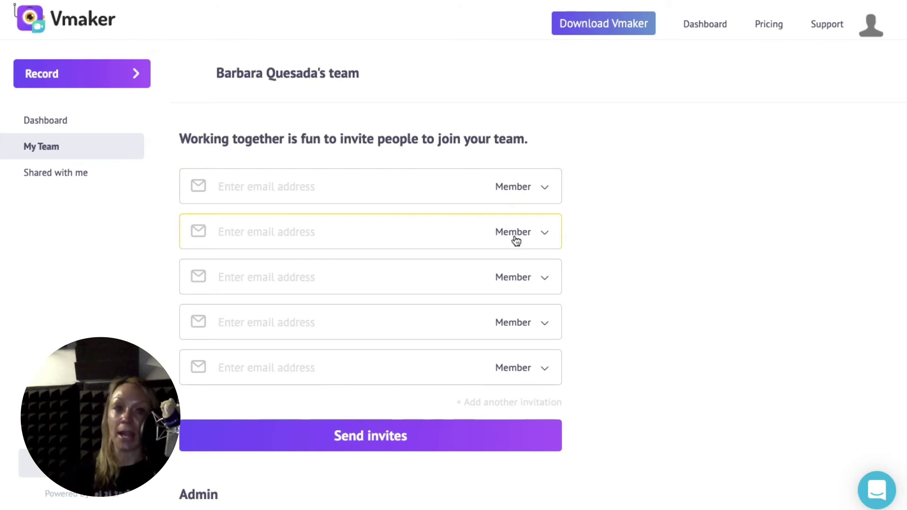
click(369, 74)
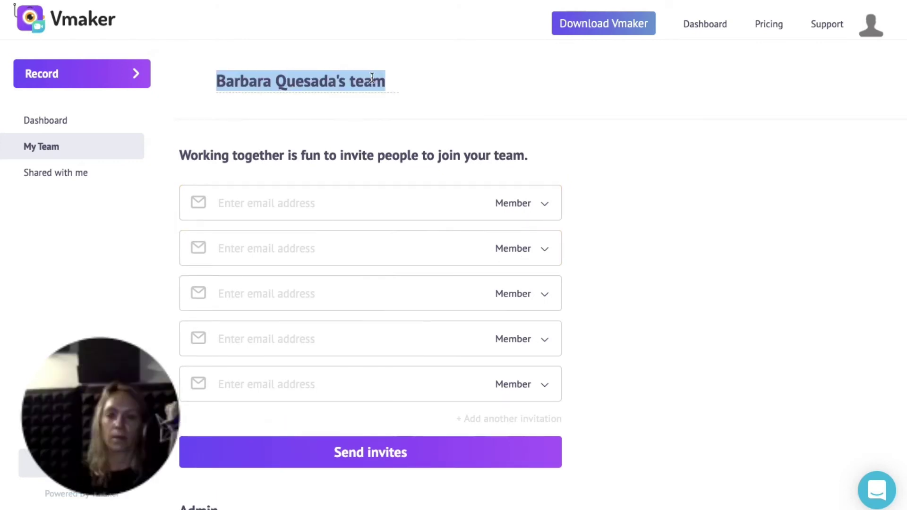
click(385, 82)
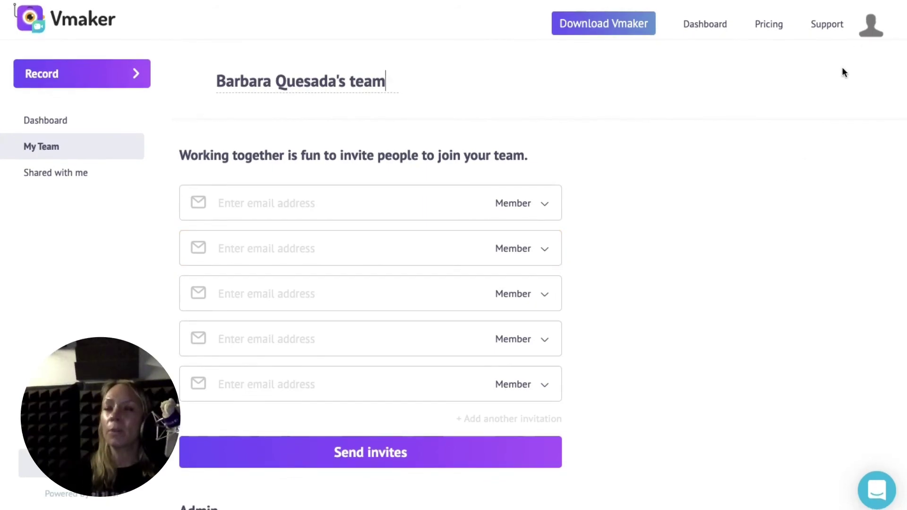
click(871, 25)
scroll(803, 268, down, 2)
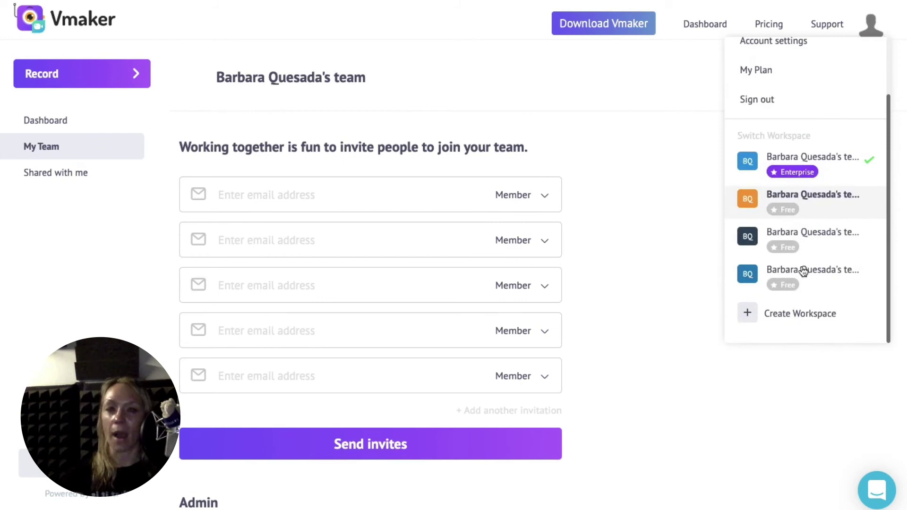
scroll(804, 269, up, 1)
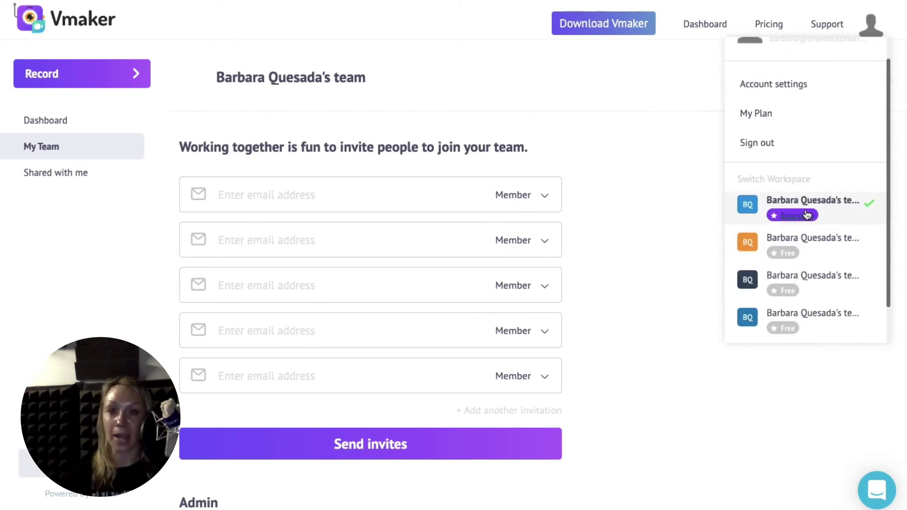
click(828, 235)
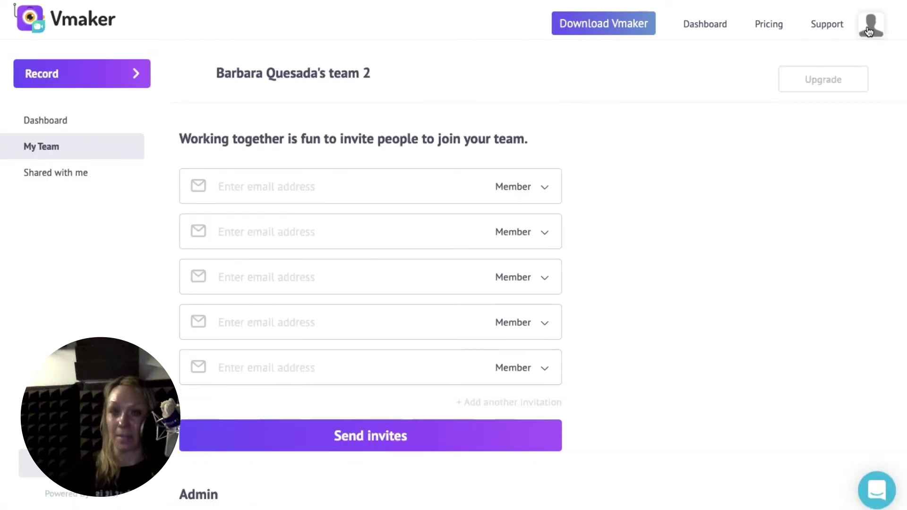
click(870, 29)
click(832, 234)
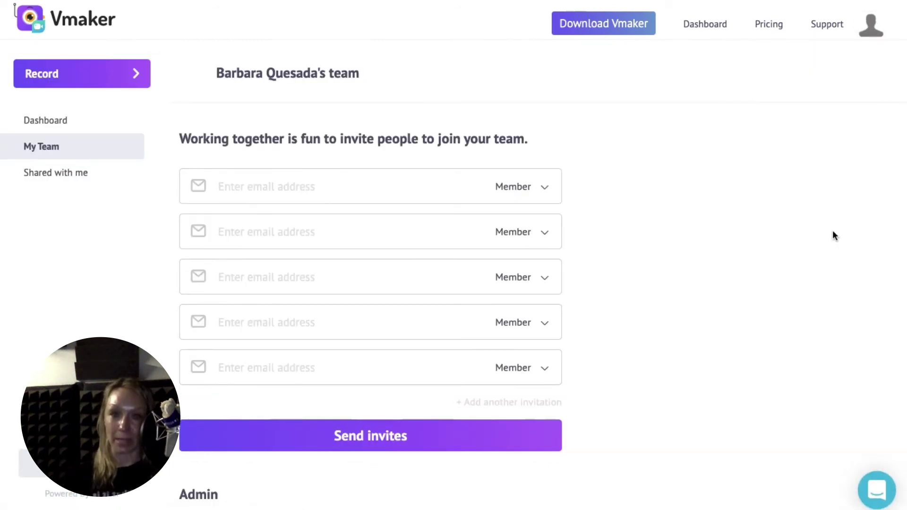
Step: Create a new workspace from the account menu and confirm it
click(869, 29)
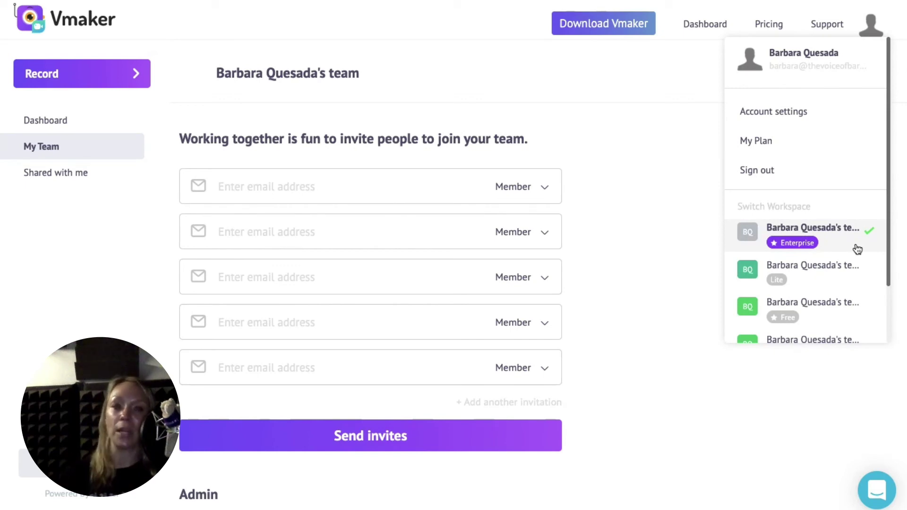
scroll(858, 250, down, 3)
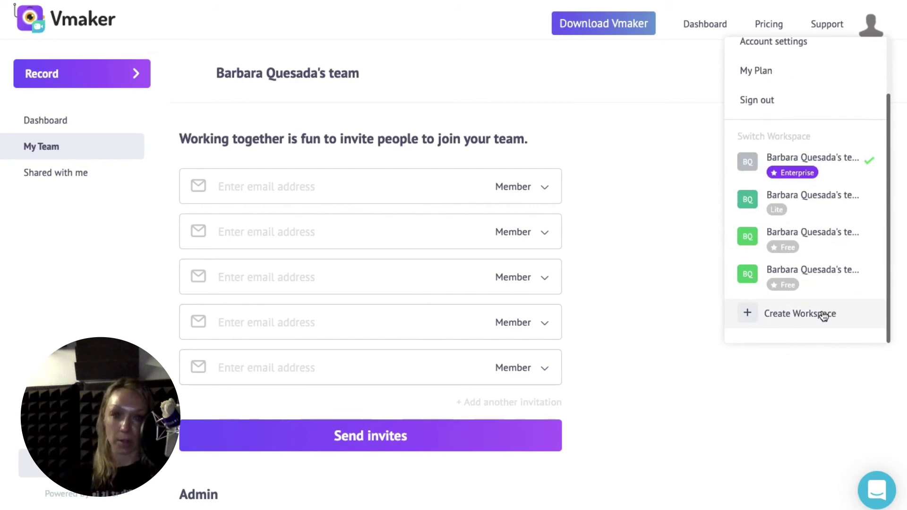
click(823, 316)
click(423, 296)
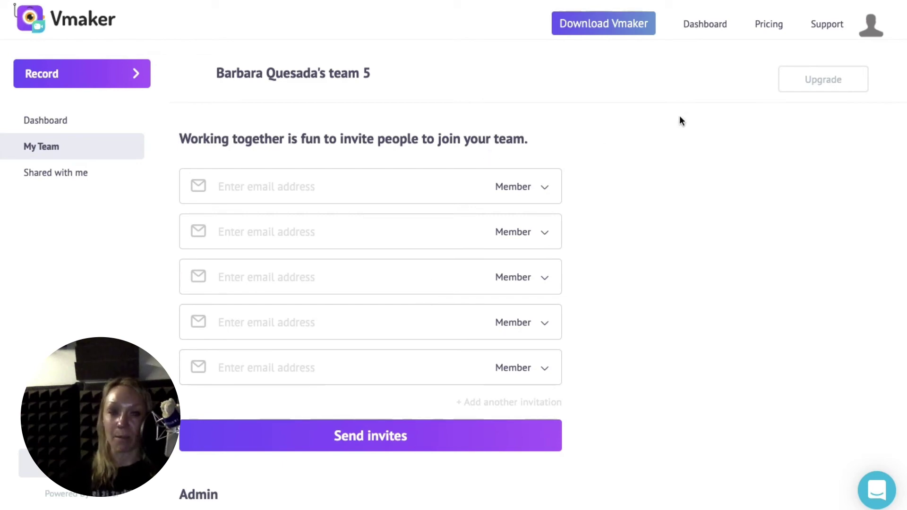
Step: Switch to the Lite team workspace, then back to the Enterprise workspace
click(870, 24)
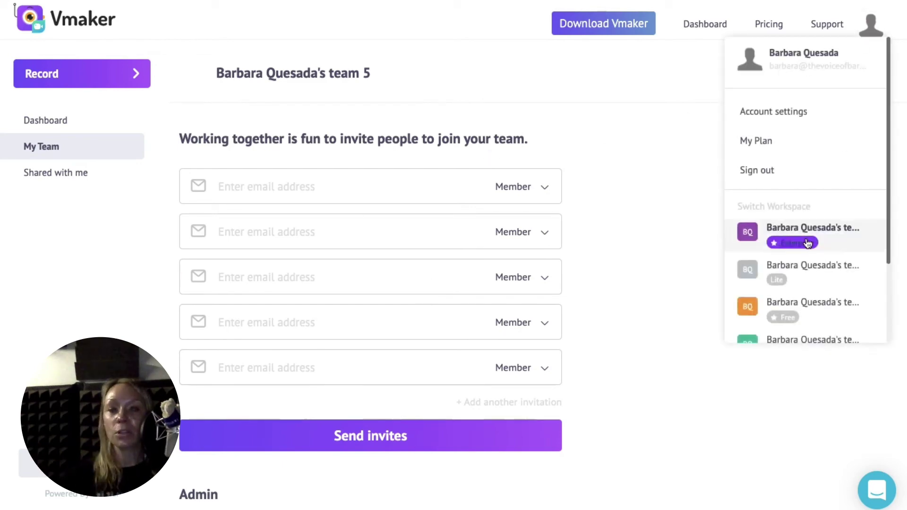
scroll(808, 244, down, 2)
click(804, 180)
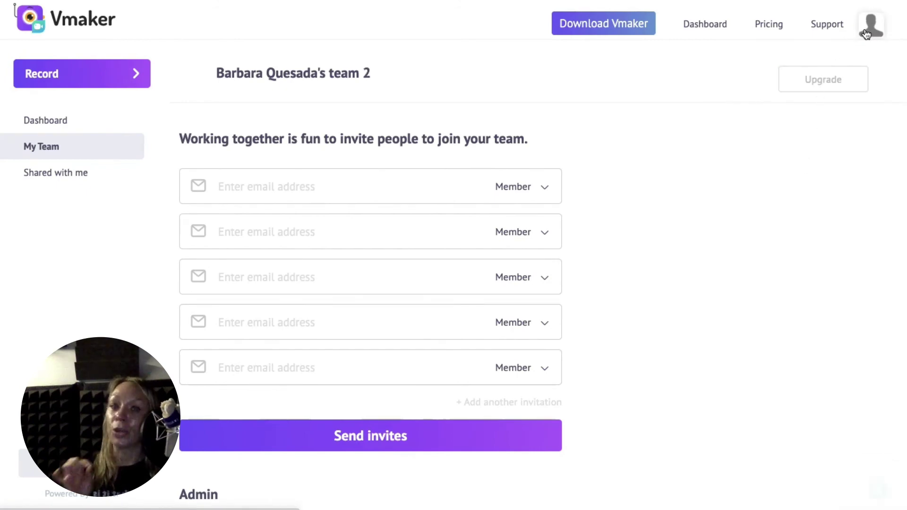
click(870, 26)
click(817, 223)
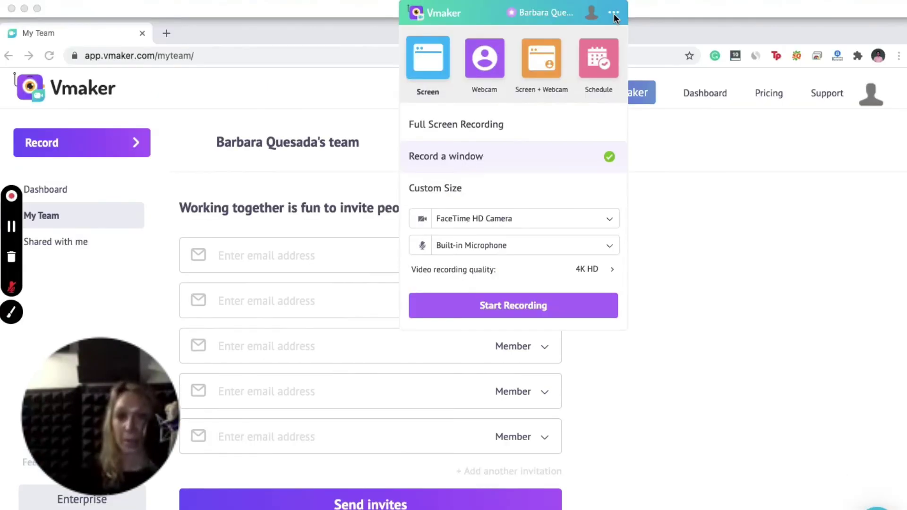
click(552, 14)
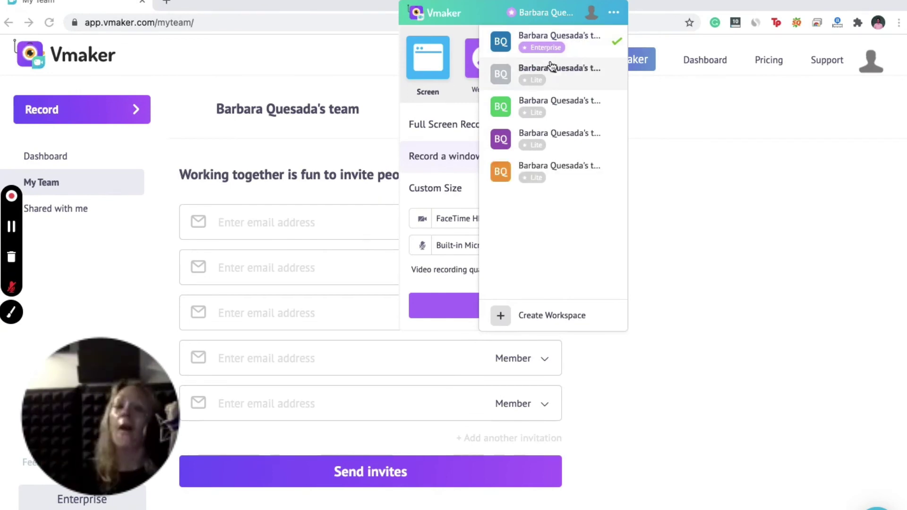
click(566, 165)
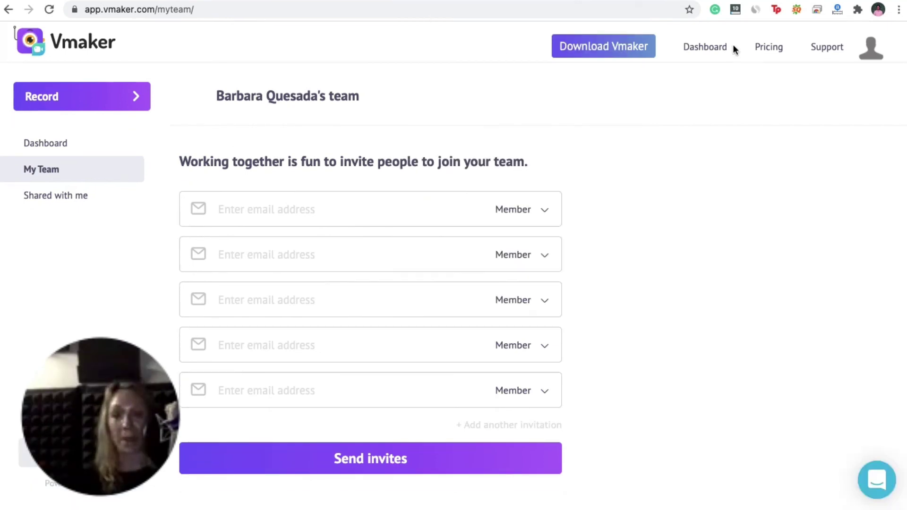
click(866, 54)
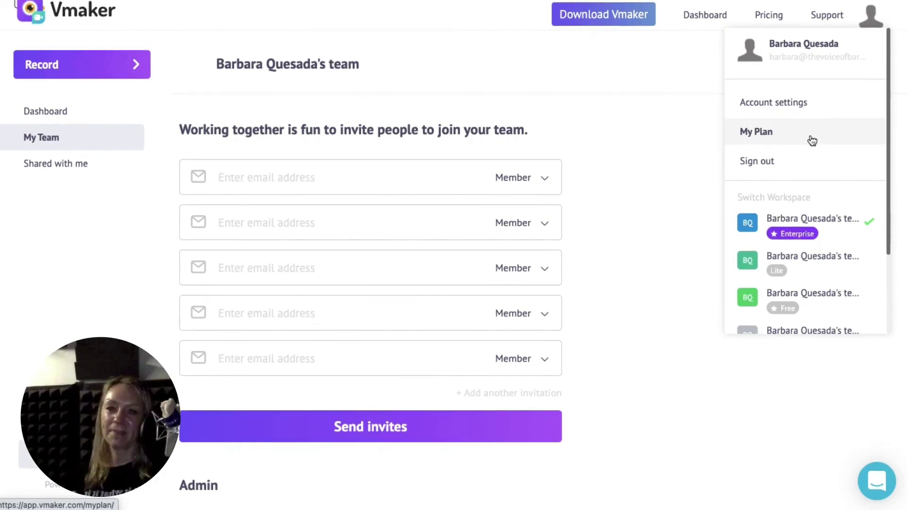
Step: Review the profile's company address and profession fields, then the email, password and notification settings
click(801, 104)
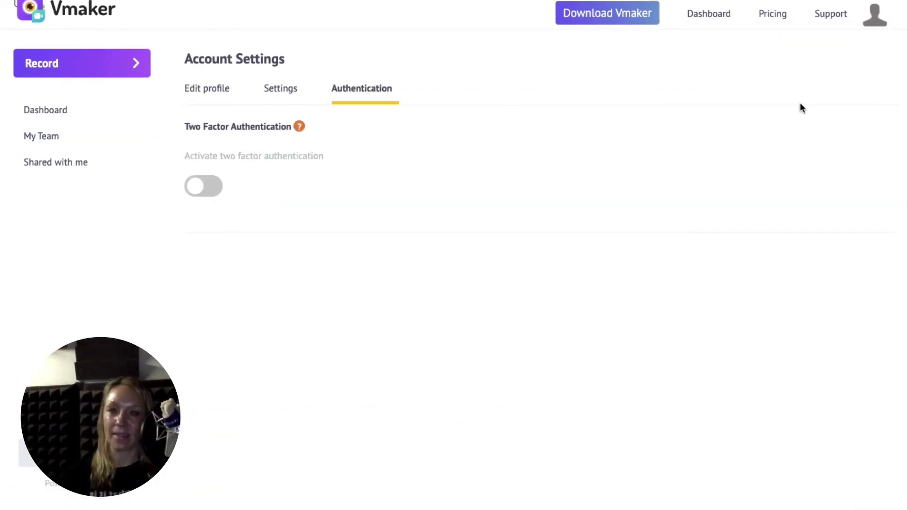
click(207, 97)
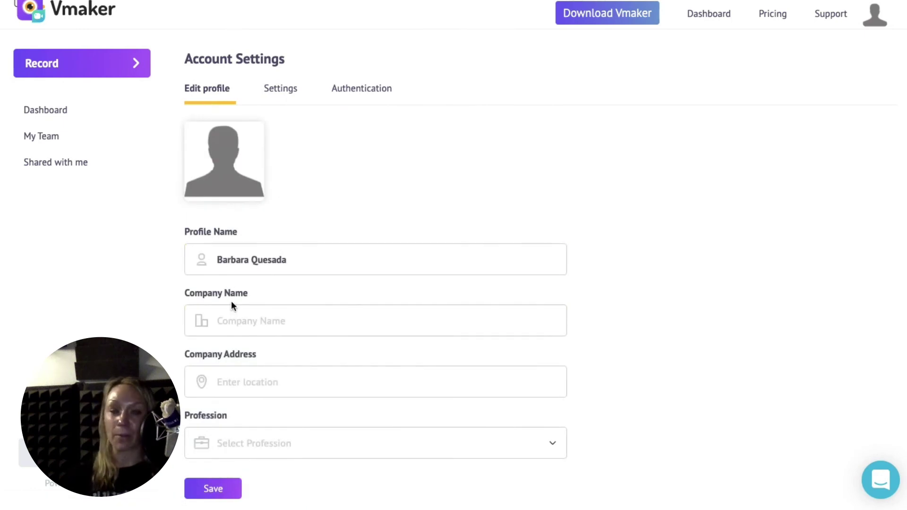
click(237, 386)
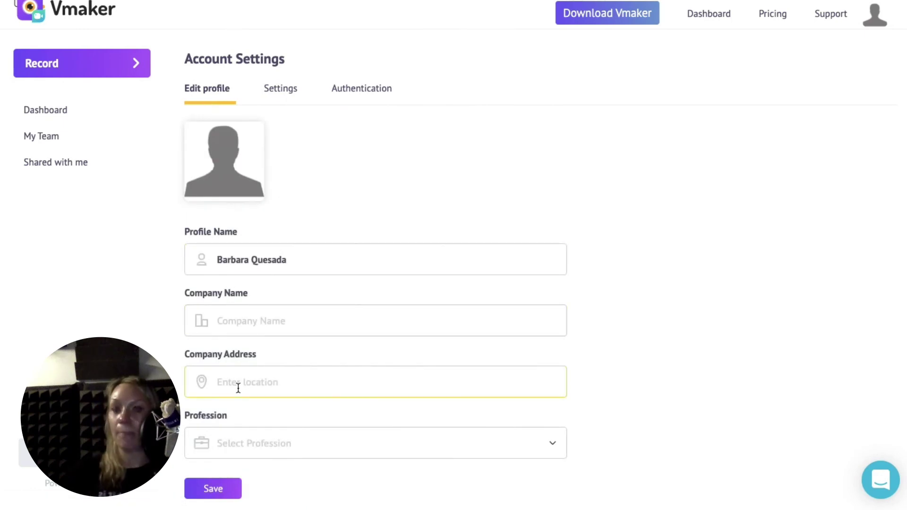
click(243, 438)
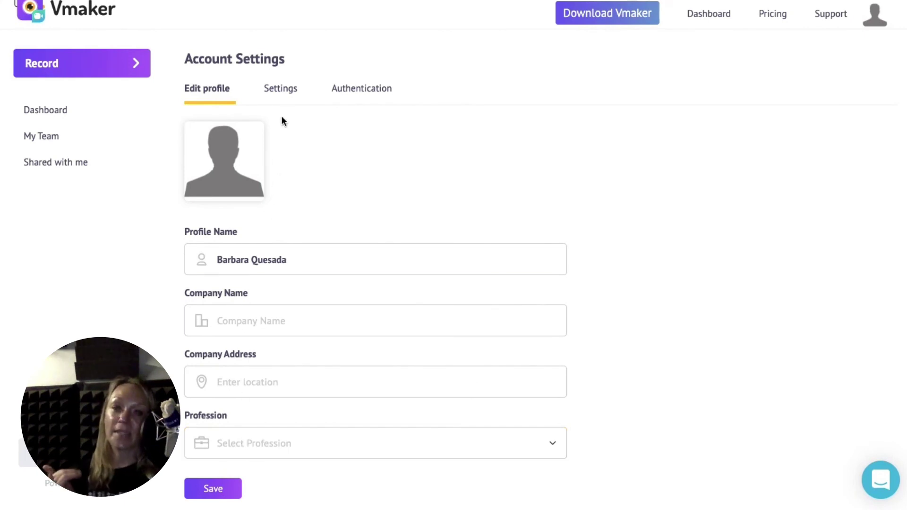
click(289, 99)
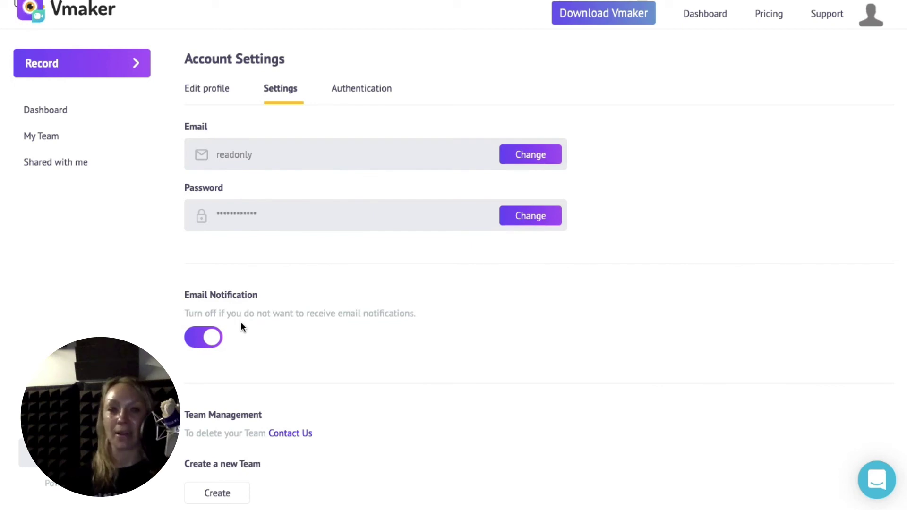
scroll(241, 326, down, 3)
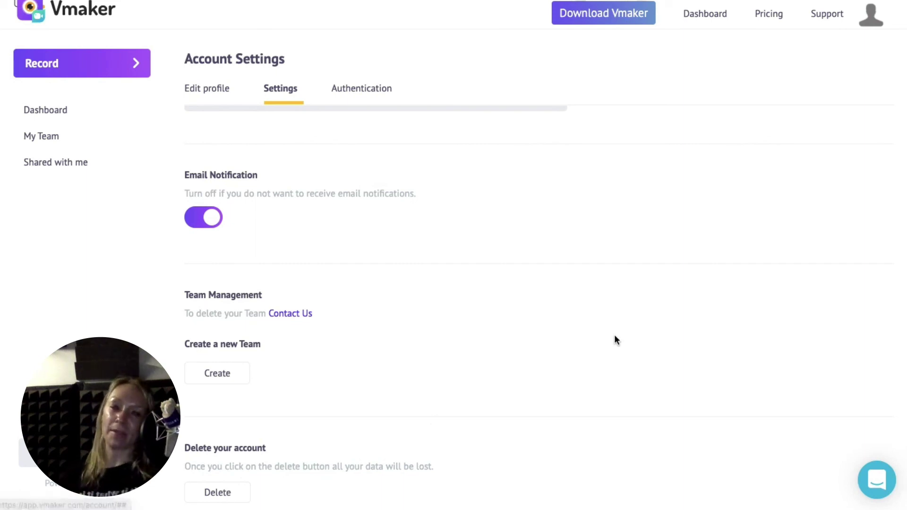
Step: Try enabling 2FA with a verification code, then dismiss the window so it stays off
click(353, 102)
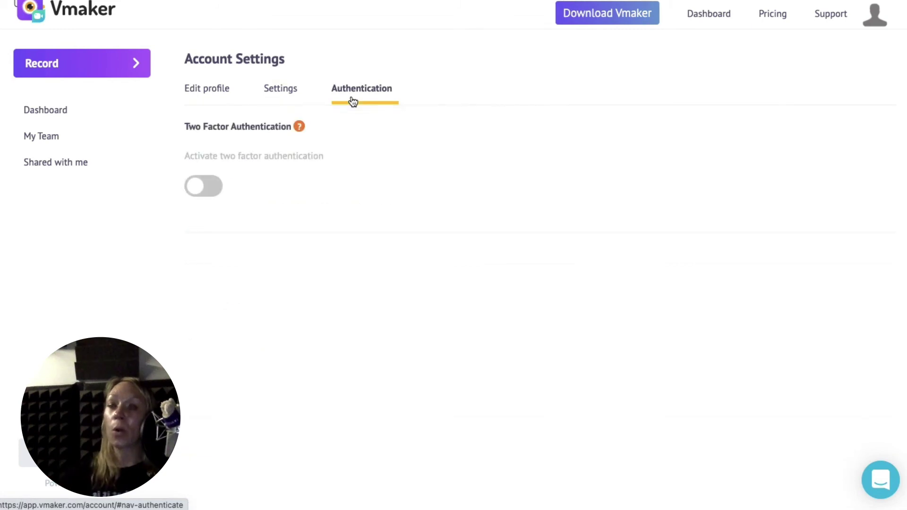
mouse_move(298, 135)
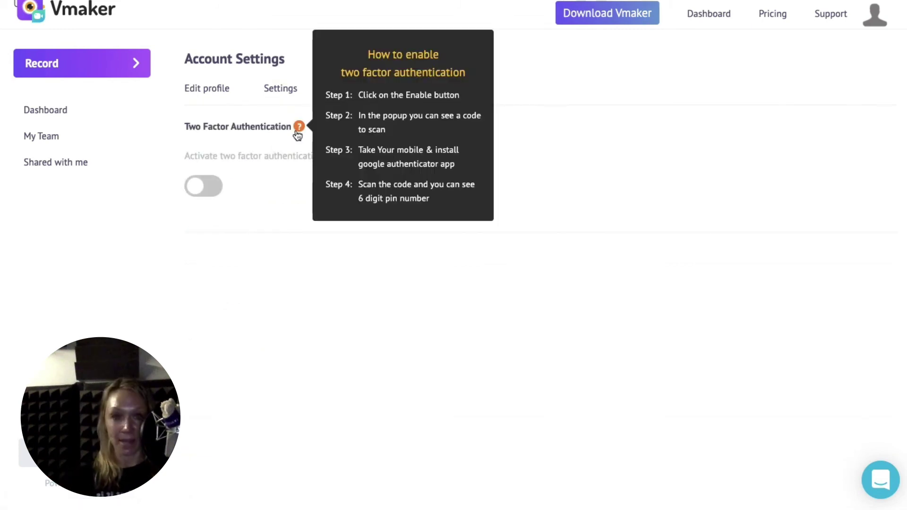
click(208, 191)
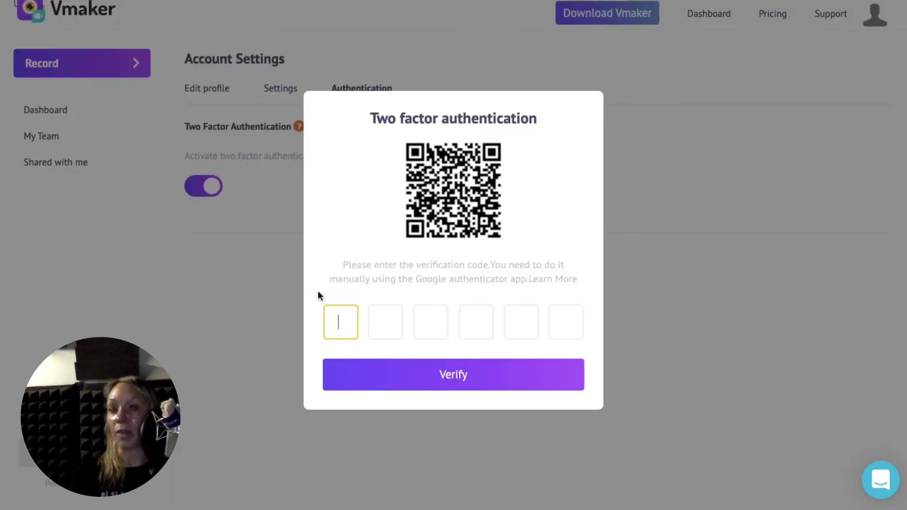
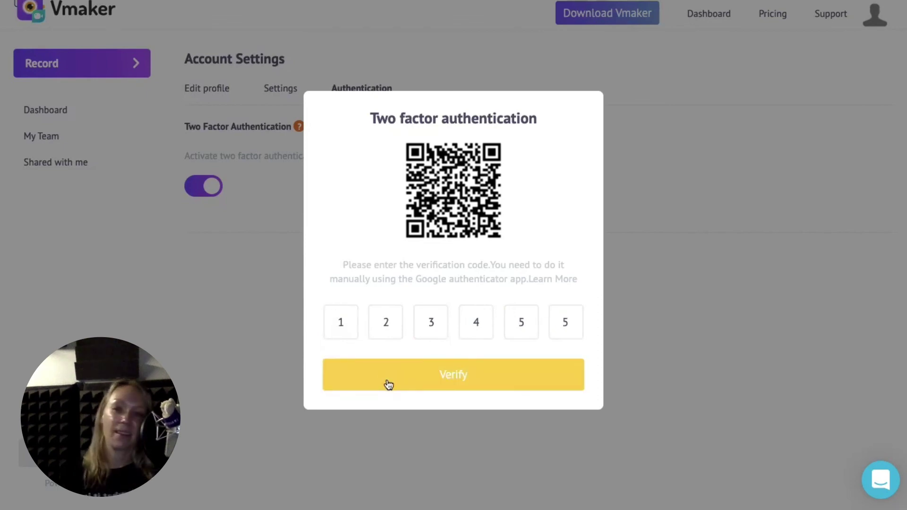
click(699, 331)
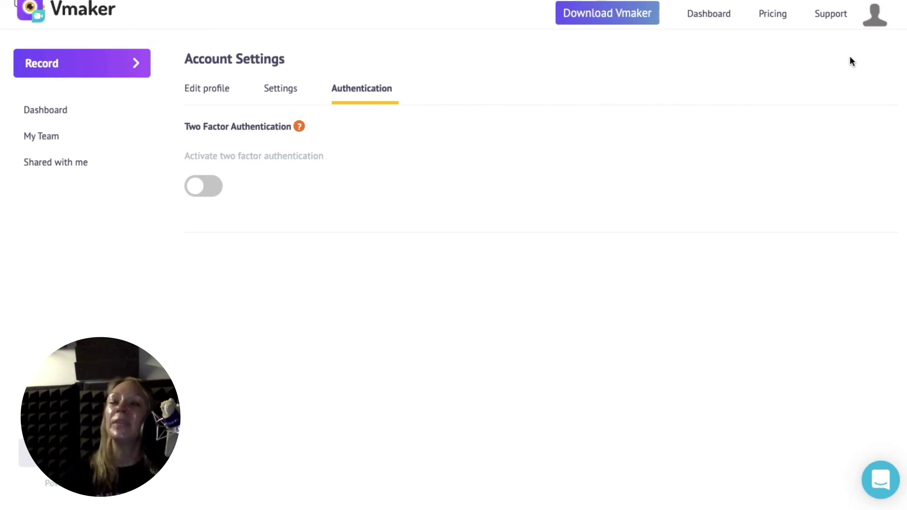
Step: Open My Plan and the Change Plan dialog to compare Lite, Starter ($10) and Team ($15)
click(875, 19)
click(761, 129)
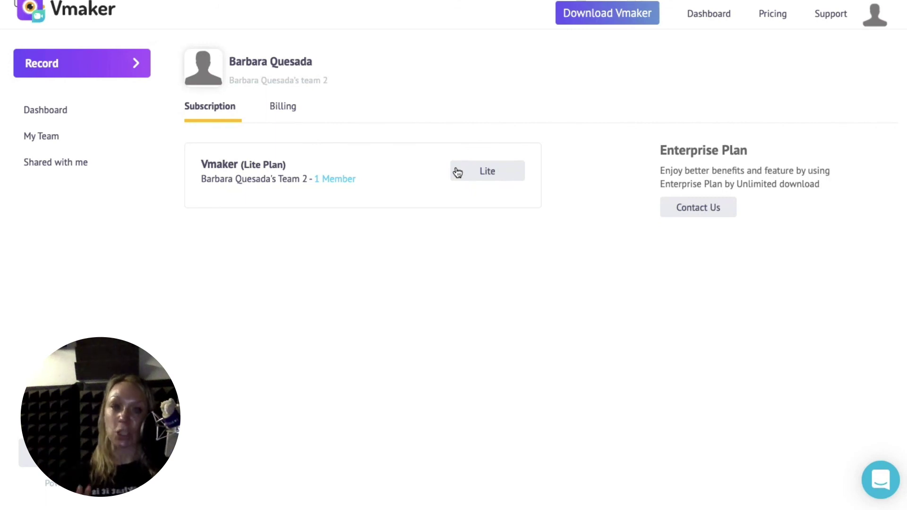
click(457, 172)
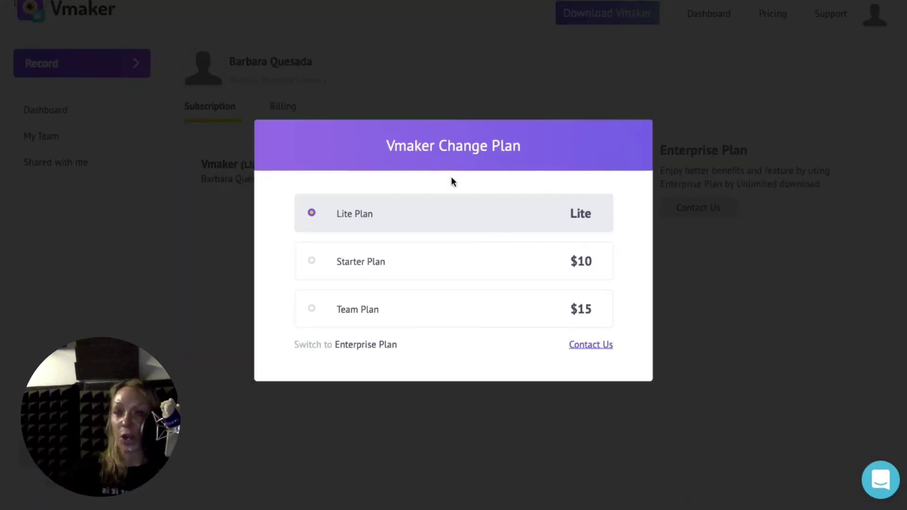